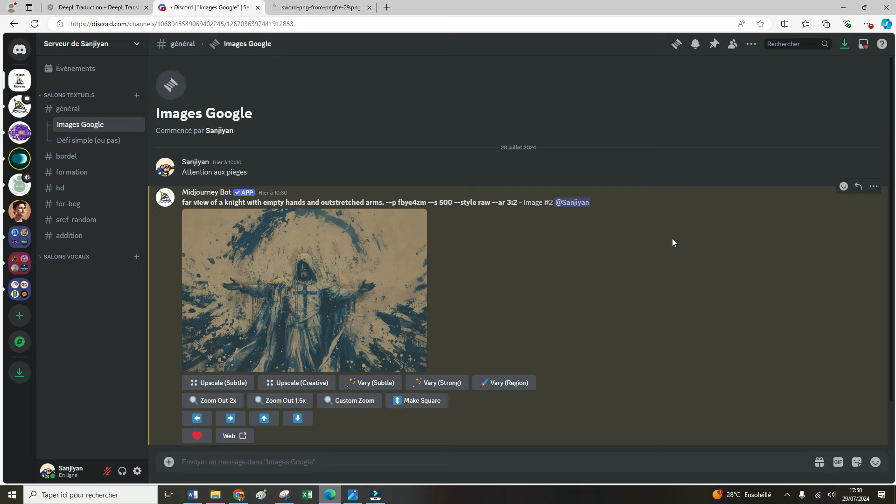
Step: Use Vary (Region) on the knight image over the hand and background at the picture's left, with the prompt "The knight is holding a sword in his hand"
{"action": "left_click", "coordinate": [394, 275]}
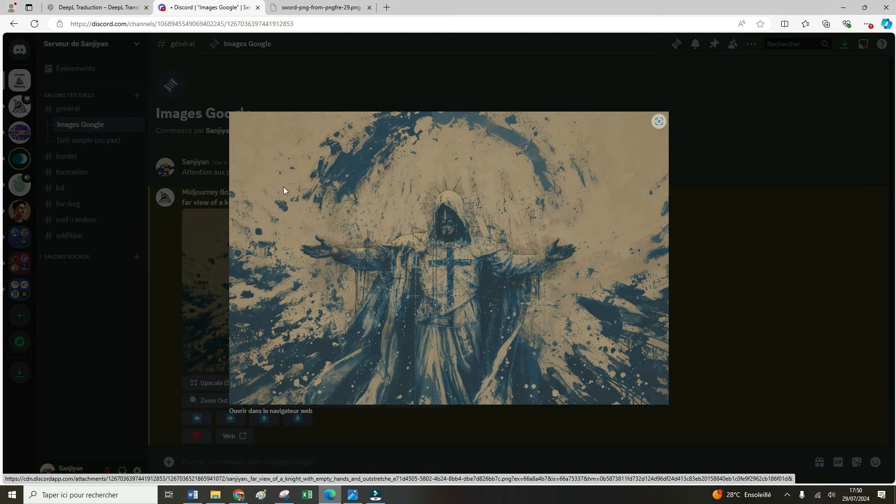
{"action": "left_click", "coordinate": [730, 306]}
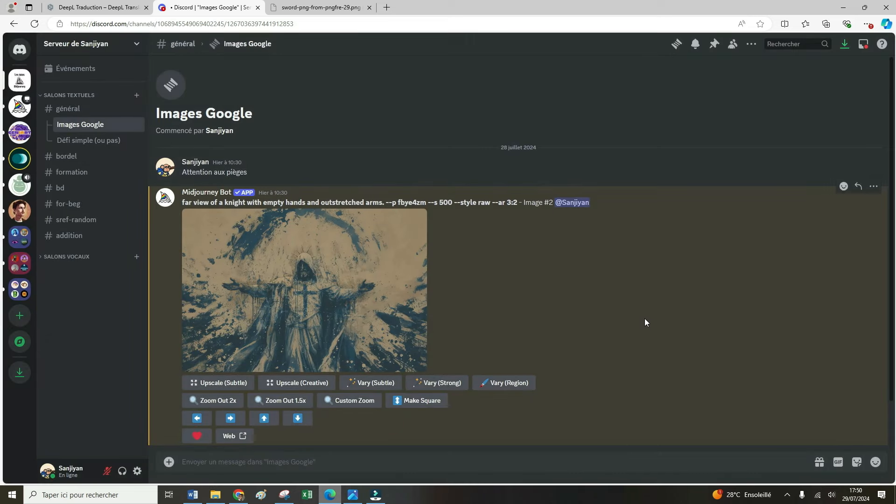
{"action": "left_click", "coordinate": [493, 384]}
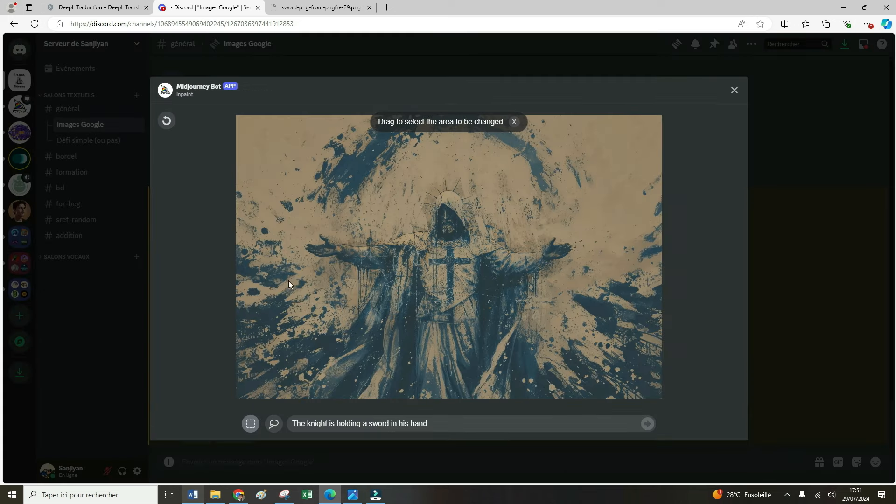
{"action": "left_click_drag", "start_coordinate": [250, 134], "coordinate": [347, 300]}
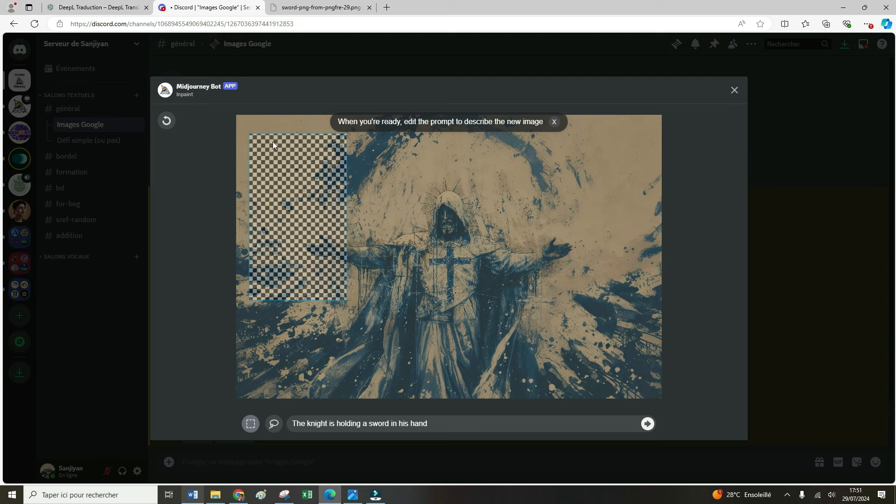
{"action": "left_click_drag", "start_coordinate": [272, 141], "coordinate": [346, 122]}
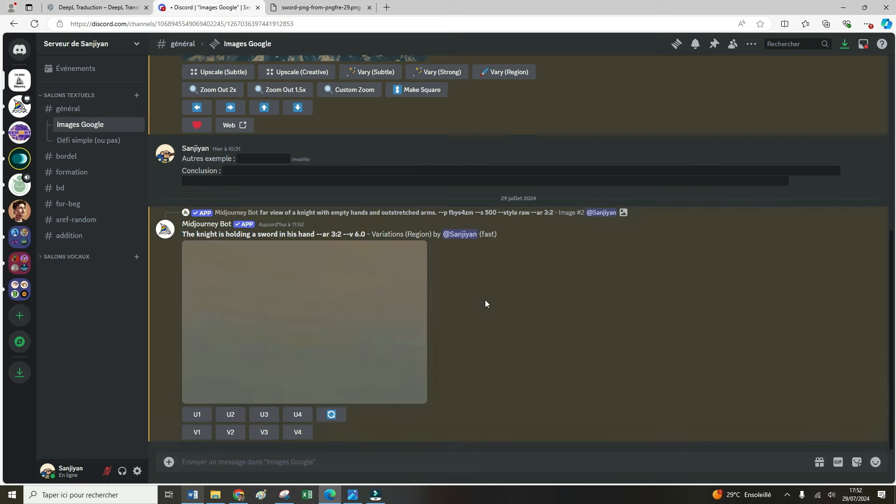
Step: Examine the enlarged grid of region variations and return to the original knight image
{"action": "left_click", "coordinate": [361, 339]}
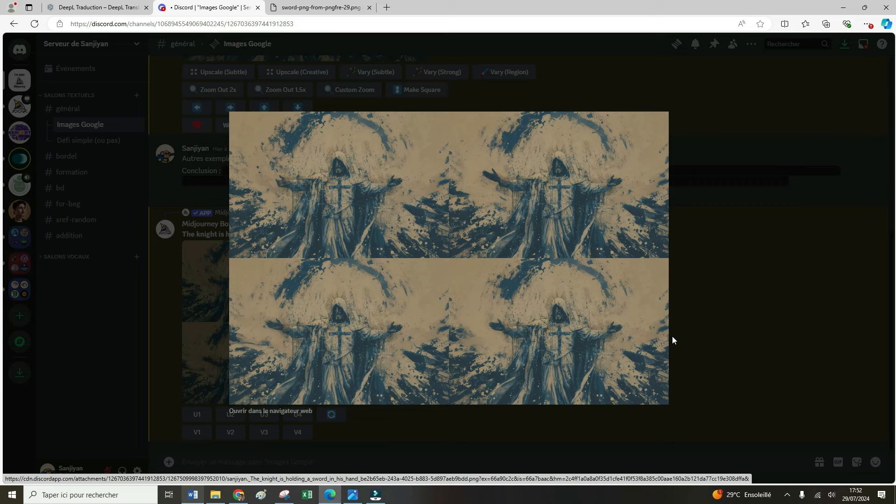
{"action": "left_click", "coordinate": [710, 334]}
{"action": "scroll", "coordinate": [406, 296], "scroll_direction": "up", "scroll_amount": 10}
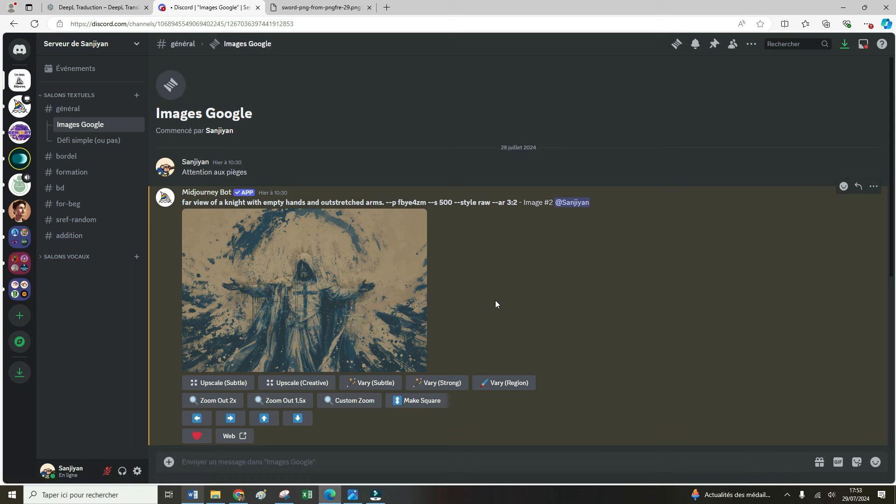
Step: Copy the address of sword-png-from-pngfre-29.png and rerun Vary (Region) on the same area, adding that link before the prompt and --iw 3 after it
{"action": "left_click", "coordinate": [321, 8]}
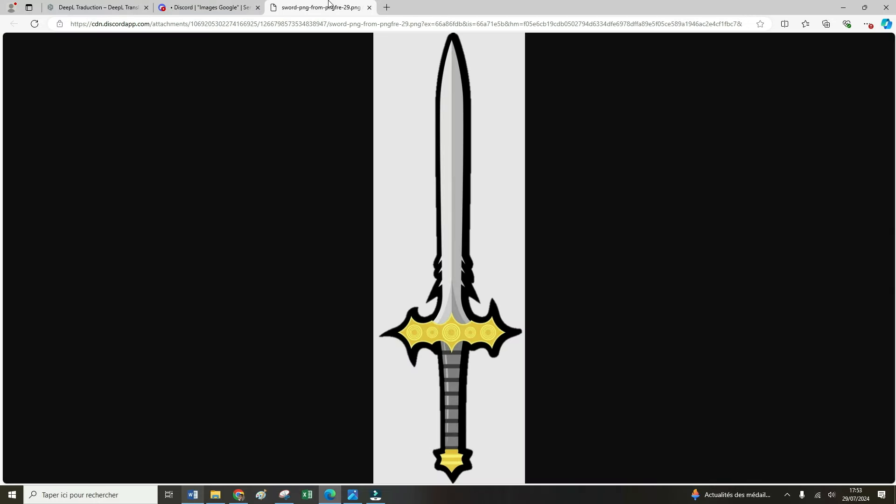
{"action": "mouse_move", "coordinate": [514, 264]}
{"action": "left_click", "coordinate": [243, 24]}
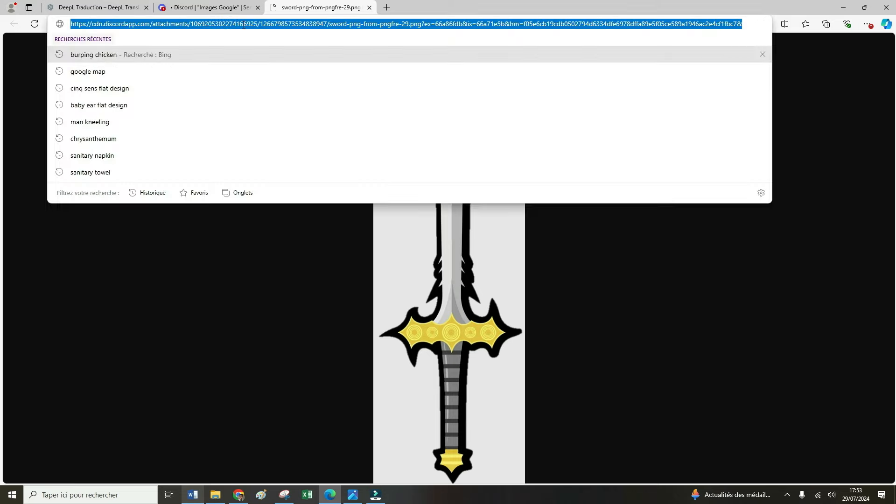
{"action": "key", "text": "ctrl+shift+Tab"}
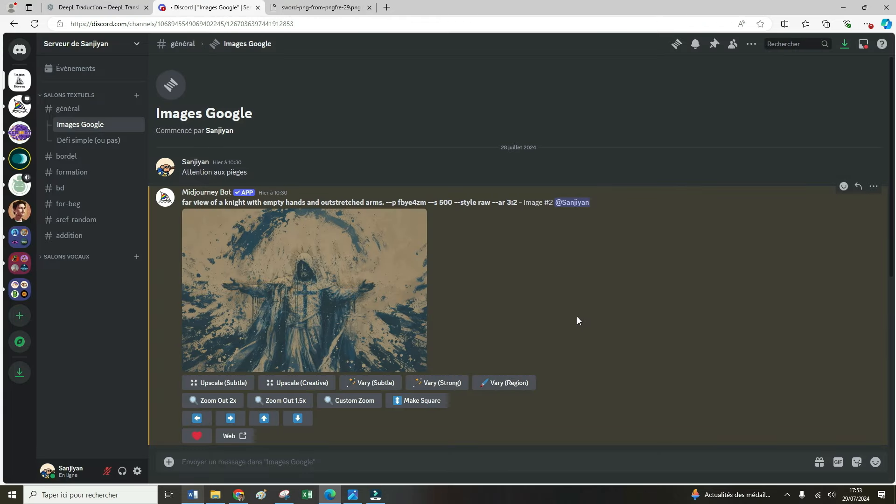
{"action": "left_click", "coordinate": [504, 386]}
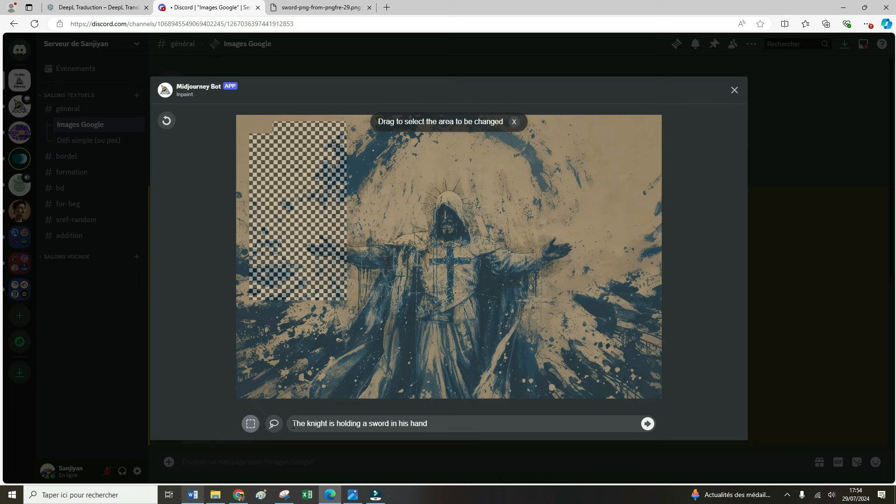
{"action": "key", "text": "Return"}
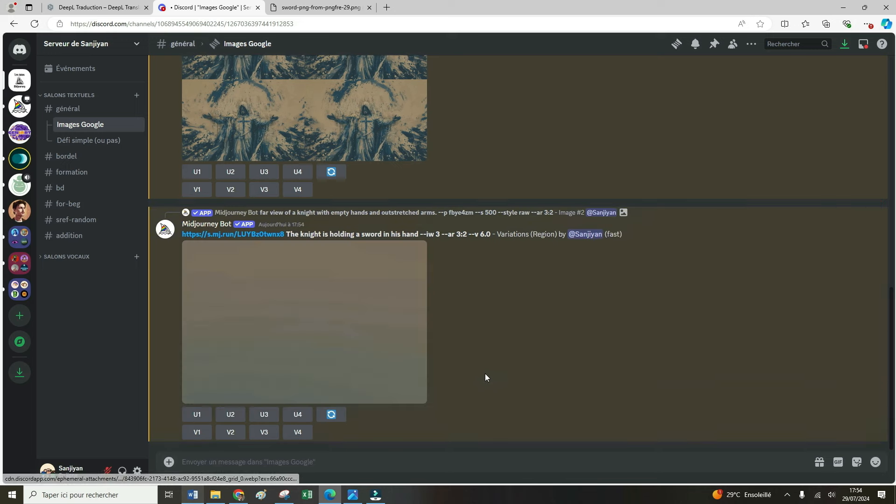
Step: Open the new variation grid full size in the browser and examine the swords up close
{"action": "left_click", "coordinate": [376, 357]}
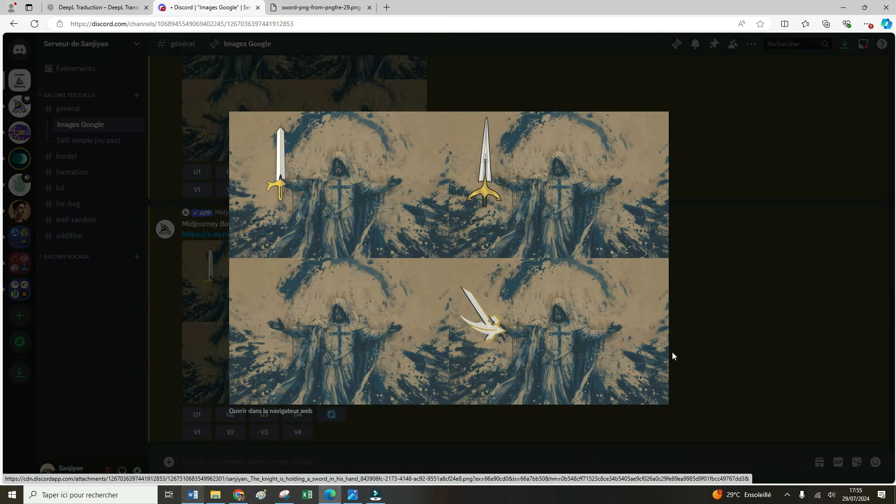
{"action": "left_click", "coordinate": [282, 412]}
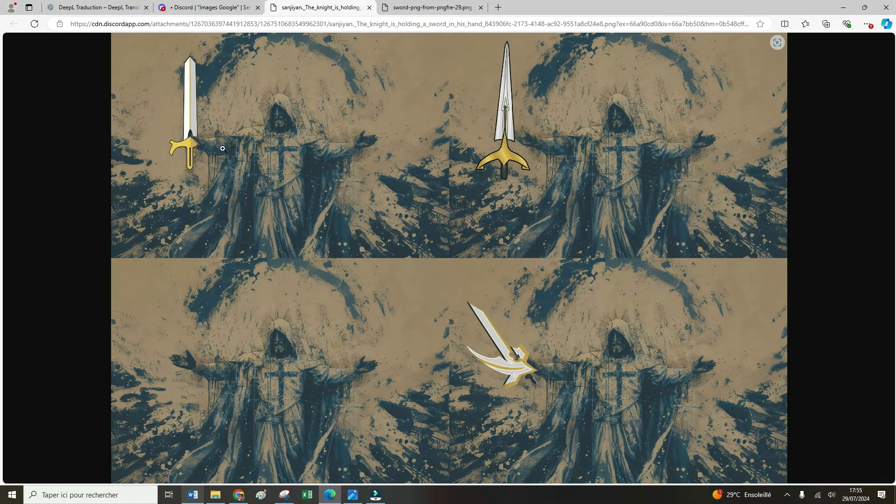
{"action": "left_click", "coordinate": [207, 149]}
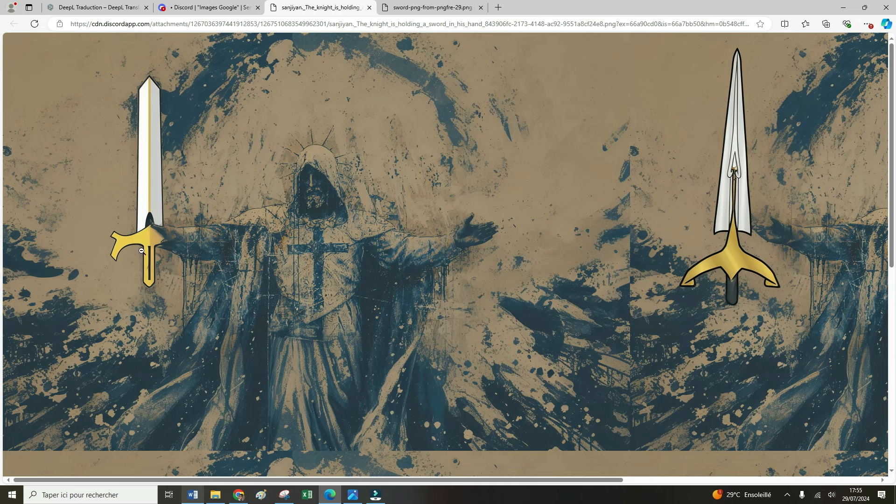
{"action": "left_click", "coordinate": [764, 228]}
{"action": "left_click", "coordinate": [664, 394]}
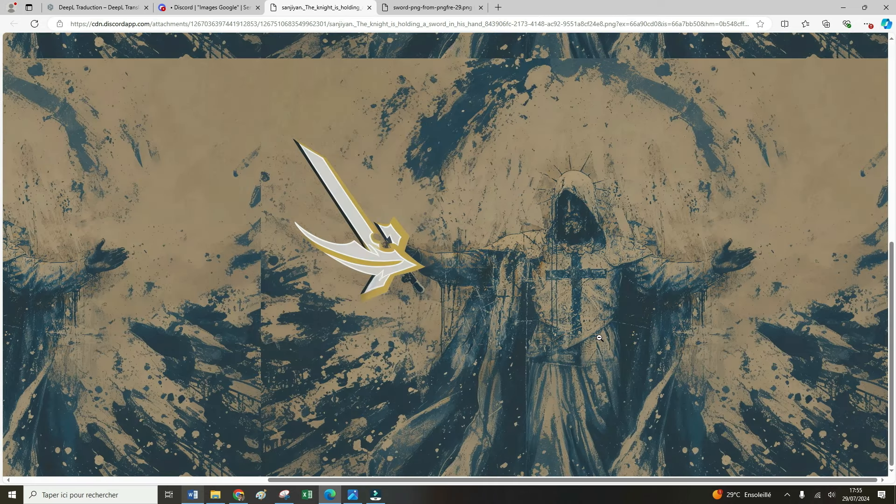
{"action": "left_click", "coordinate": [600, 338]}
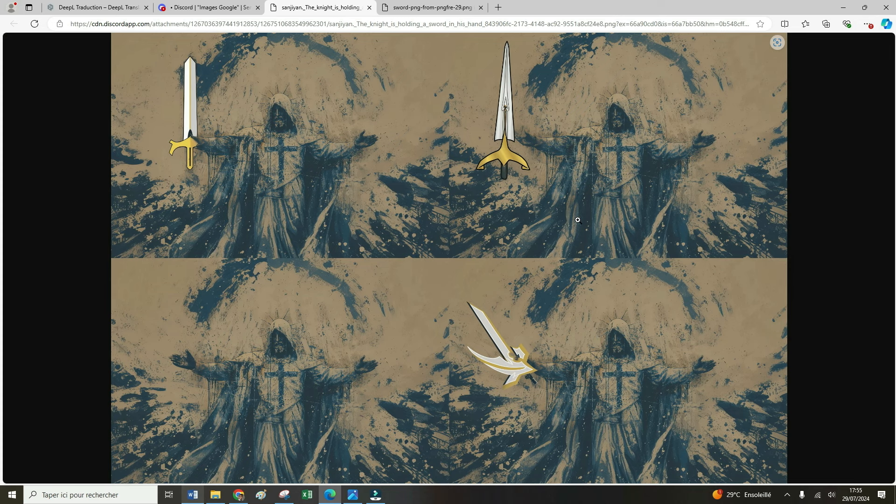
Step: Compare the generated swords with the reference sword PNG, then return to the Discord channel and close the image preview
{"action": "left_click", "coordinate": [418, 7]}
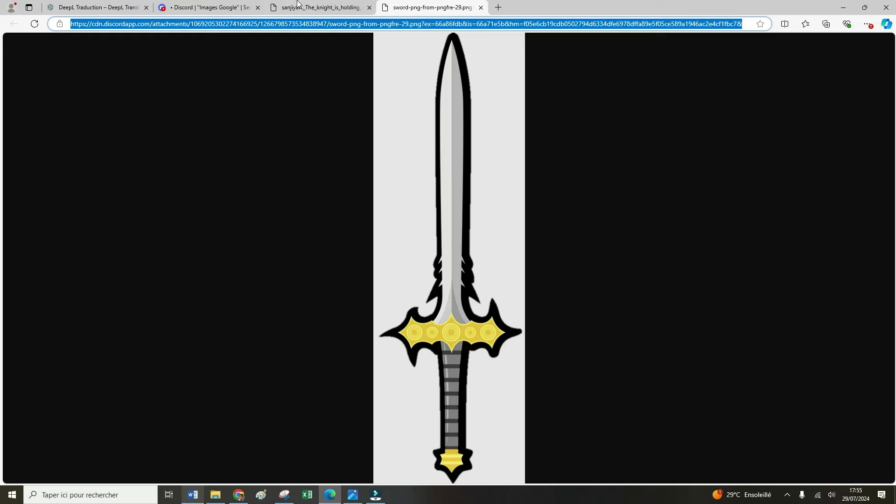
{"action": "left_click", "coordinate": [322, 7]}
{"action": "left_click", "coordinate": [219, 138]}
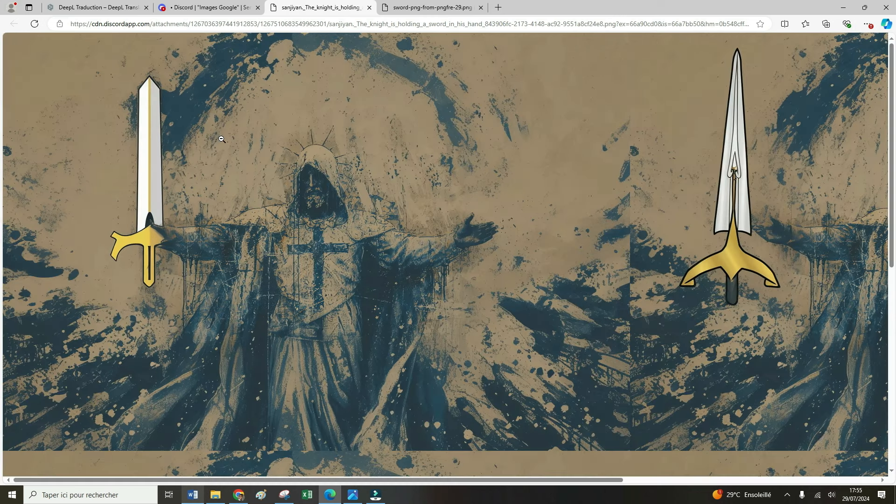
{"action": "left_click", "coordinate": [286, 183]}
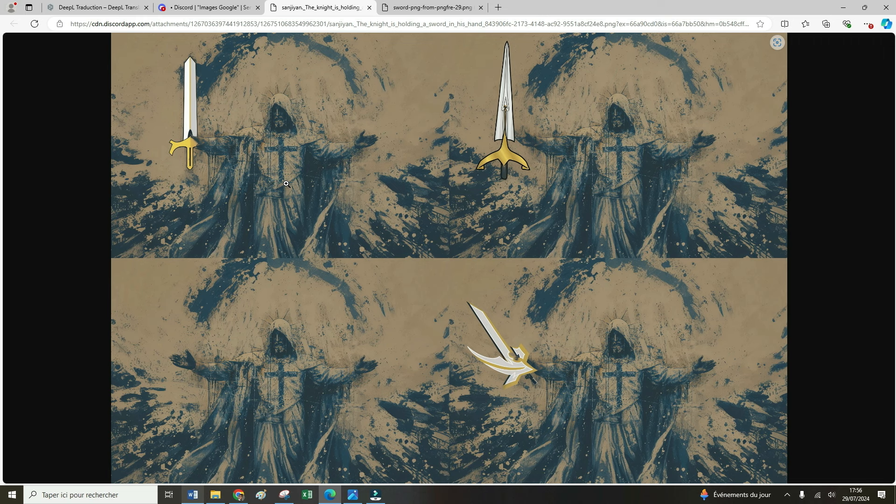
{"action": "left_click", "coordinate": [210, 7]}
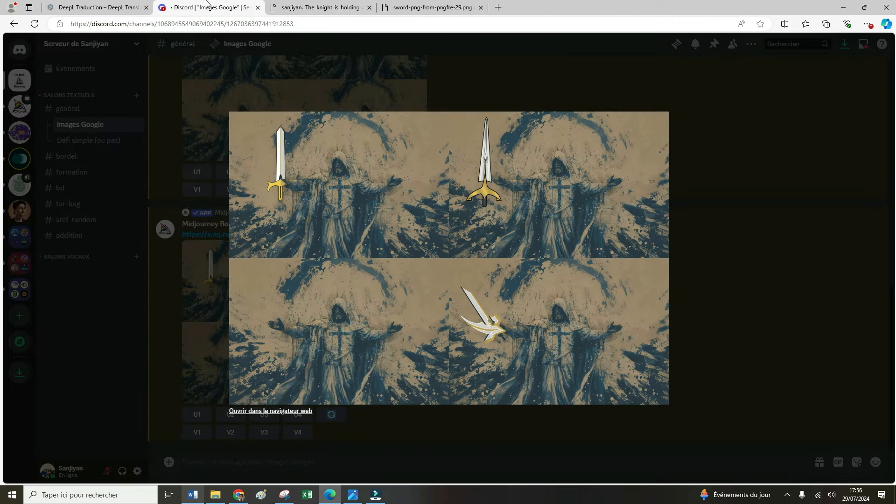
{"action": "left_click", "coordinate": [727, 308]}
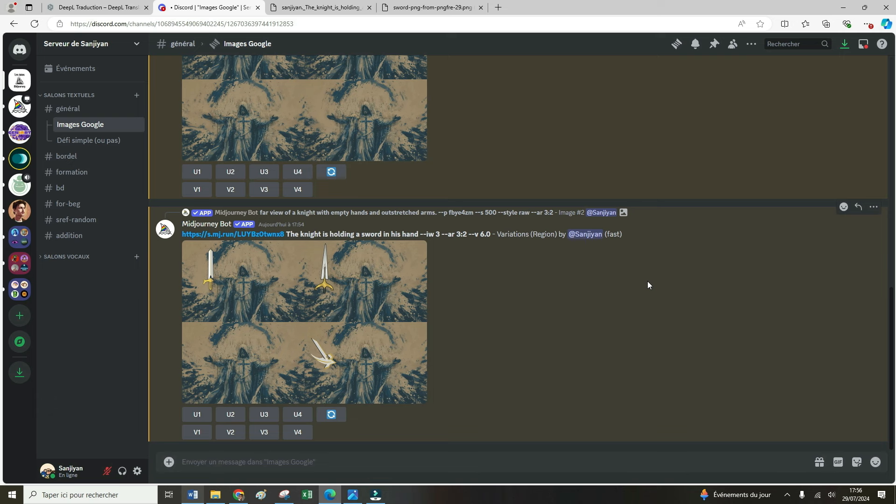
Step: Start an /imagine command with the prompt "a medieval sword on the floor --ar 3:2"
{"action": "scroll", "coordinate": [648, 281], "scroll_direction": "up", "scroll_amount": 5}
{"action": "type", "text": "/i"}
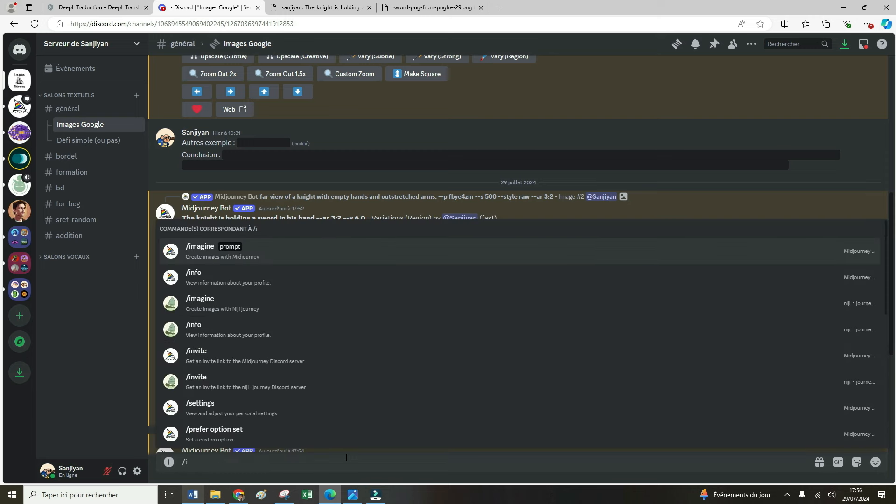
{"action": "key", "text": "Return"}
{"action": "type", "text": "a medieval sword on the floor"}
{"action": "type", "text": "--"}
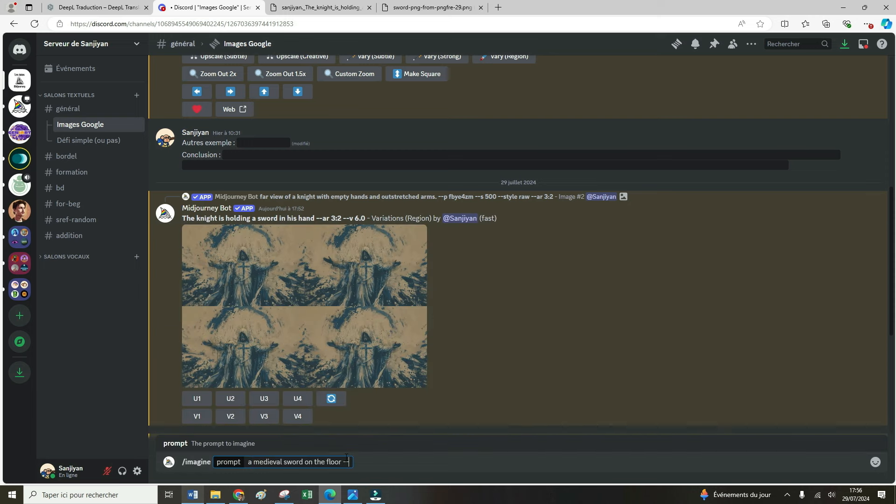
{"action": "type", "text": "ar 3:2"}
Step: Copy the image link of the original knight picture
{"action": "scroll", "coordinate": [488, 262], "scroll_direction": "up", "scroll_amount": 5}
{"action": "left_click", "coordinate": [352, 296]}
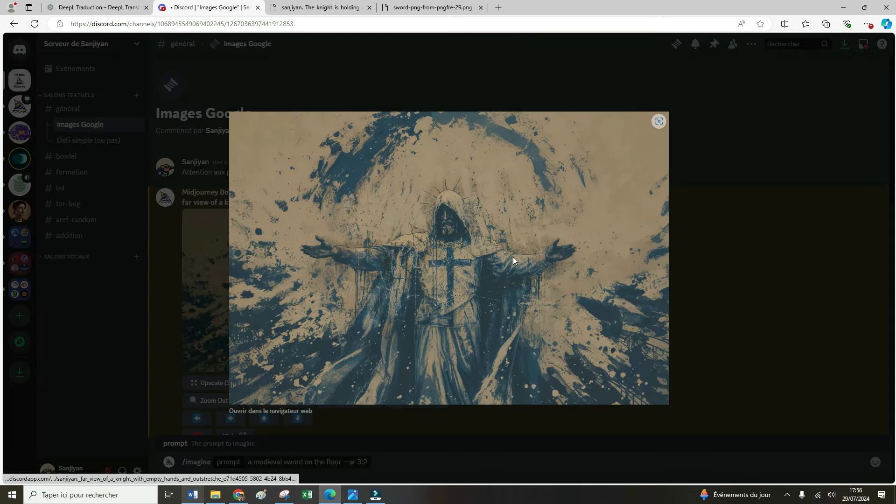
{"action": "right_click", "coordinate": [513, 260]}
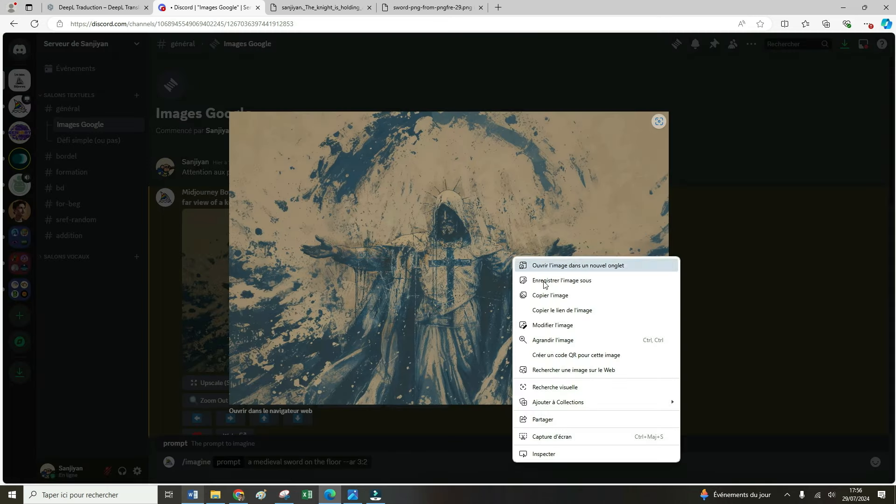
{"action": "left_click", "coordinate": [562, 310]}
{"action": "left_click", "coordinate": [409, 435]}
Step: Append --sref with the copied knight image link and --turbo to the prompt, and submit it
{"action": "left_click", "coordinate": [372, 461]}
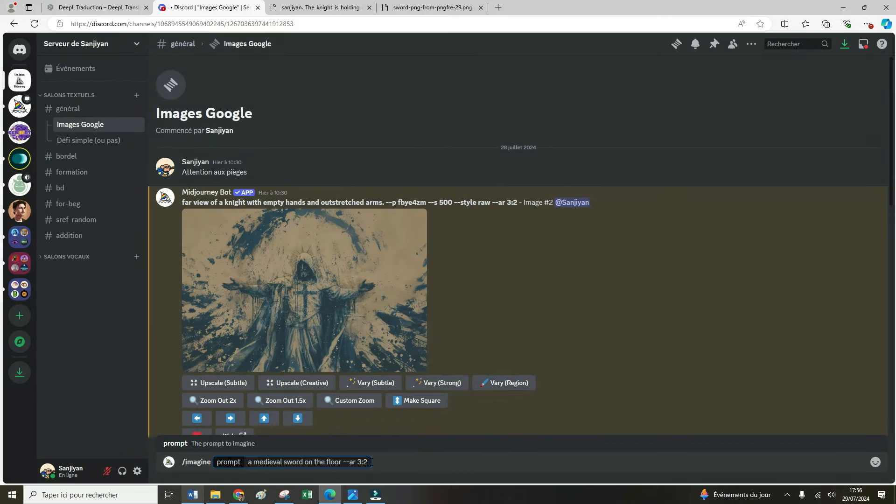
{"action": "type", "text": "--sref"}
{"action": "key", "text": "ctrl+v"}
{"action": "type", "text": "--t"}
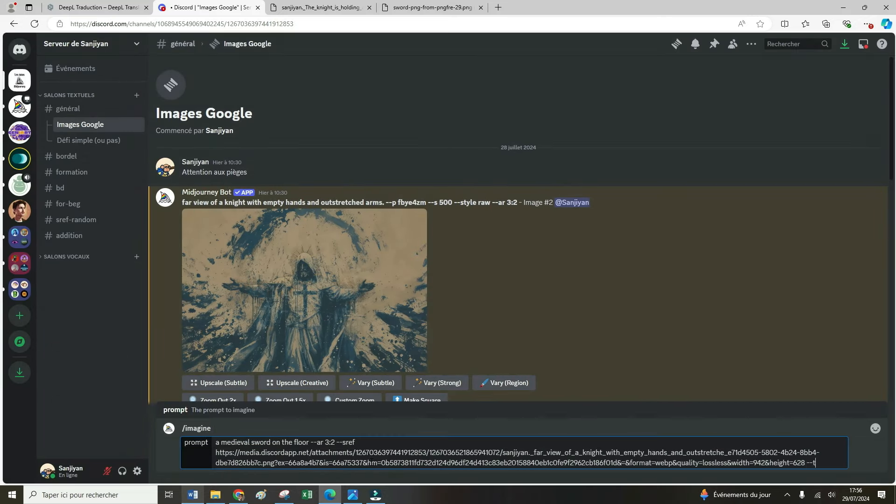
{"action": "type", "text": "urbo"}
{"action": "key", "text": "Return"}
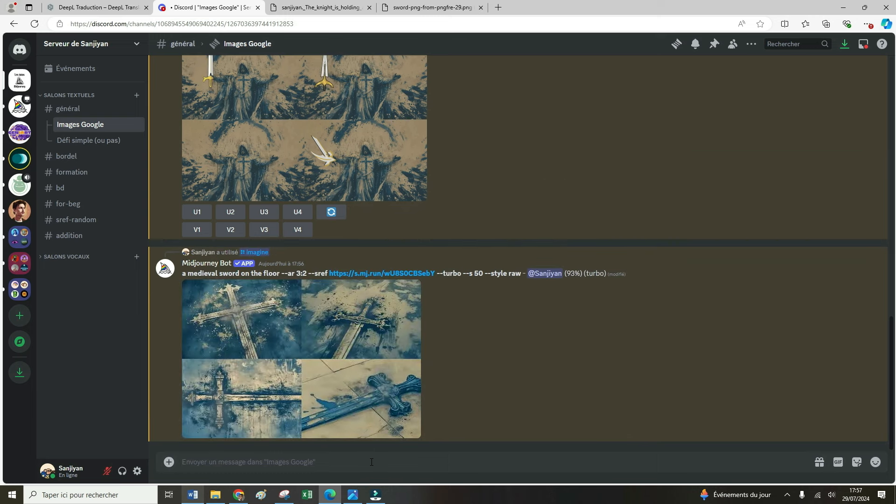
Step: Review the generated medieval sword grid and upscale the third image
{"action": "left_click", "coordinate": [364, 369]}
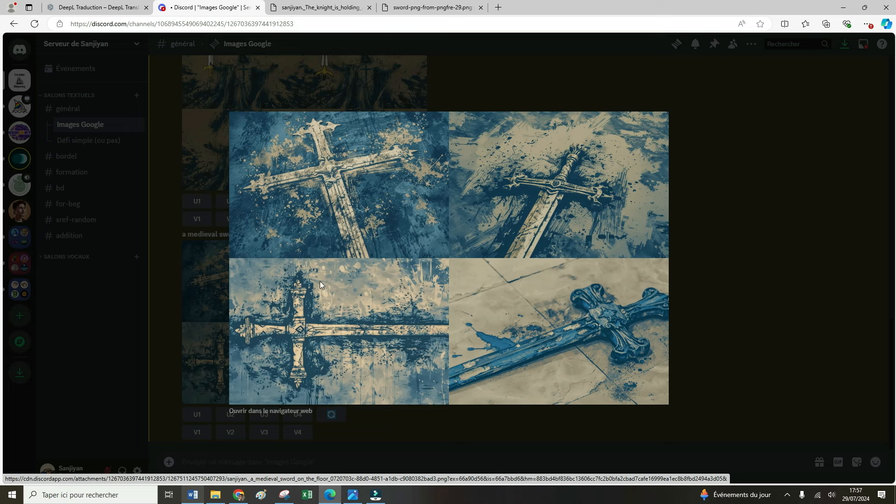
{"action": "left_click", "coordinate": [767, 326]}
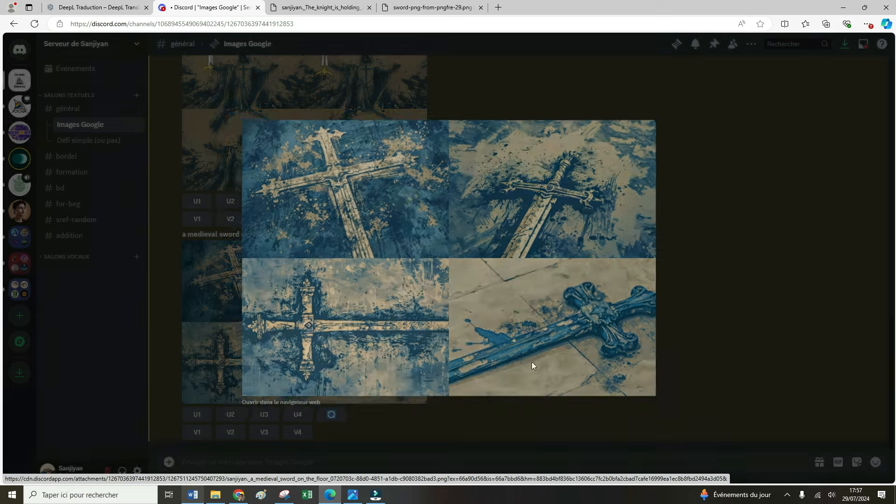
{"action": "left_click", "coordinate": [265, 415]}
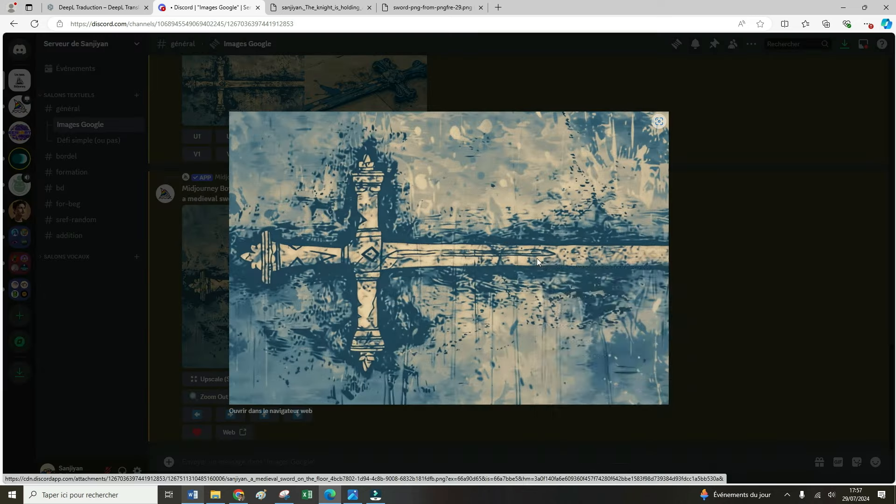
Step: Copy the image link of the upscaled sword and return to the original knight image
{"action": "right_click", "coordinate": [537, 258]}
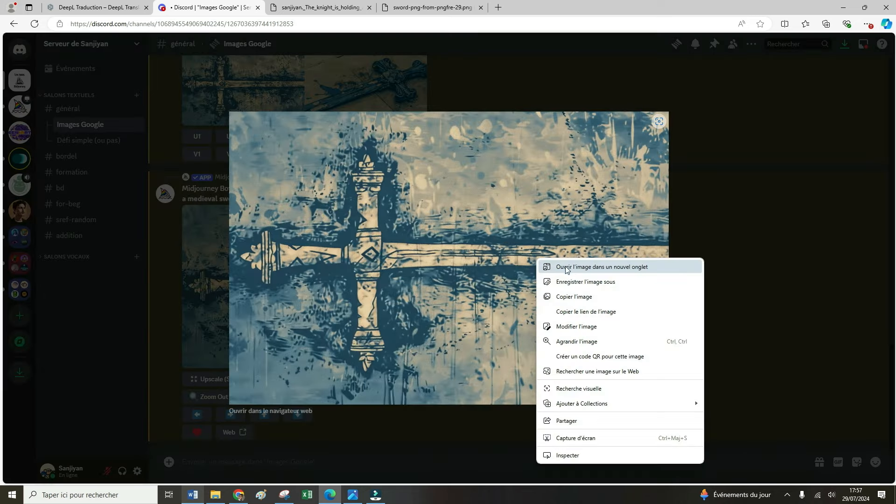
{"action": "left_click", "coordinate": [586, 311]}
{"action": "left_click", "coordinate": [735, 326]}
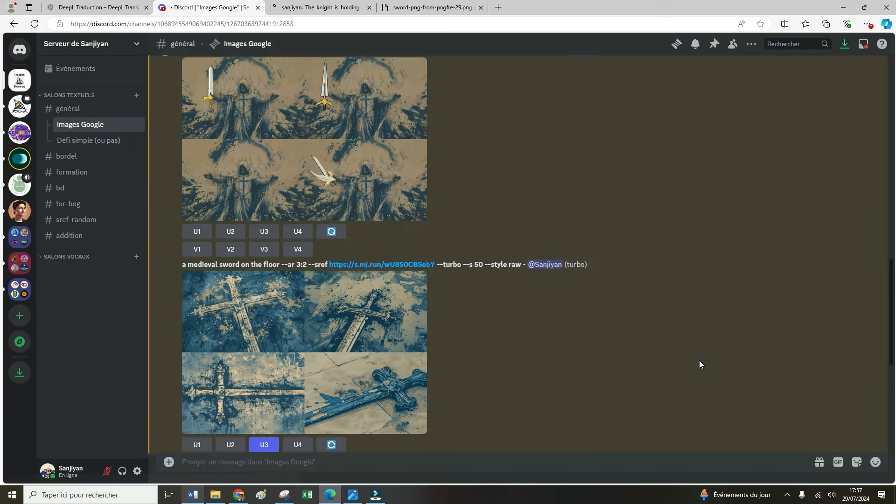
{"action": "scroll", "coordinate": [698, 364], "scroll_direction": "up", "scroll_amount": 15}
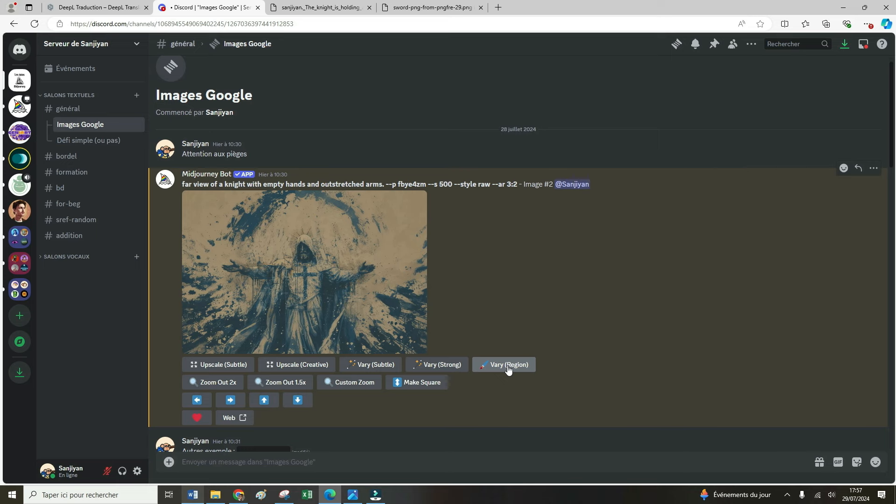
Step: Replace the image link in the knight's Vary (Region) prompt with the copied sword link, keeping --iw 3, and submit it twice
{"action": "left_click", "coordinate": [508, 370]}
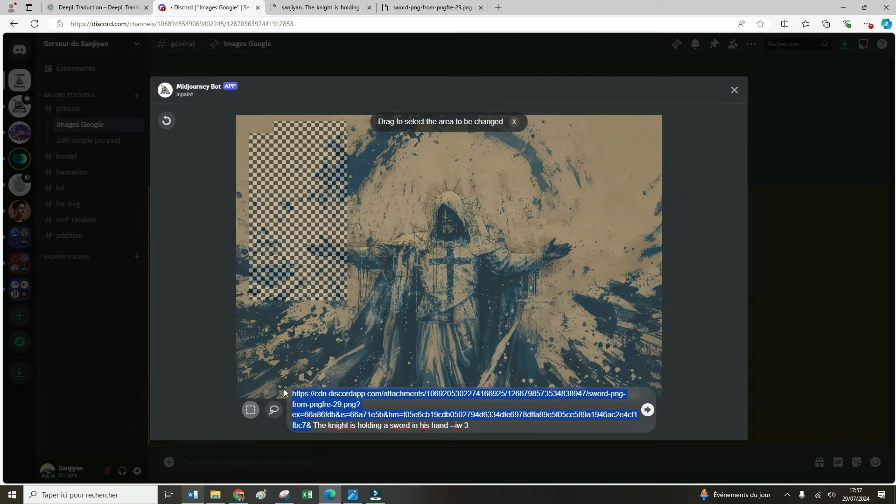
{"action": "key", "text": "ctrl+v"}
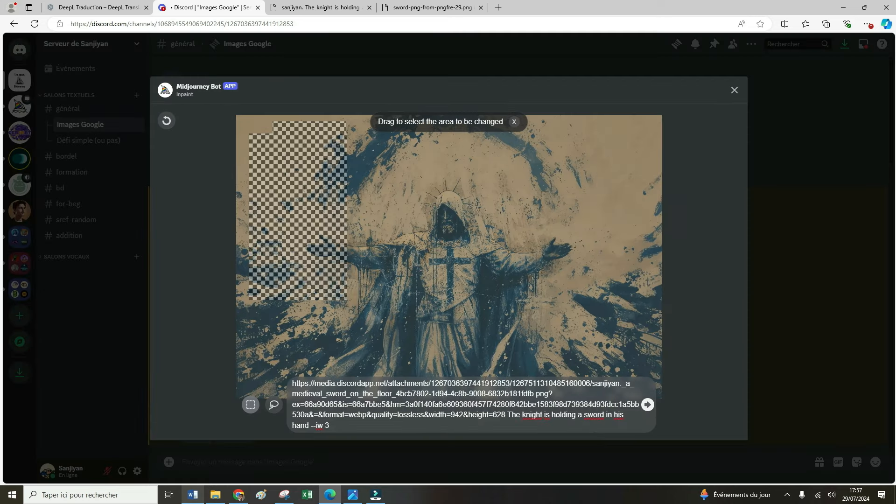
{"action": "left_click", "coordinate": [647, 404]}
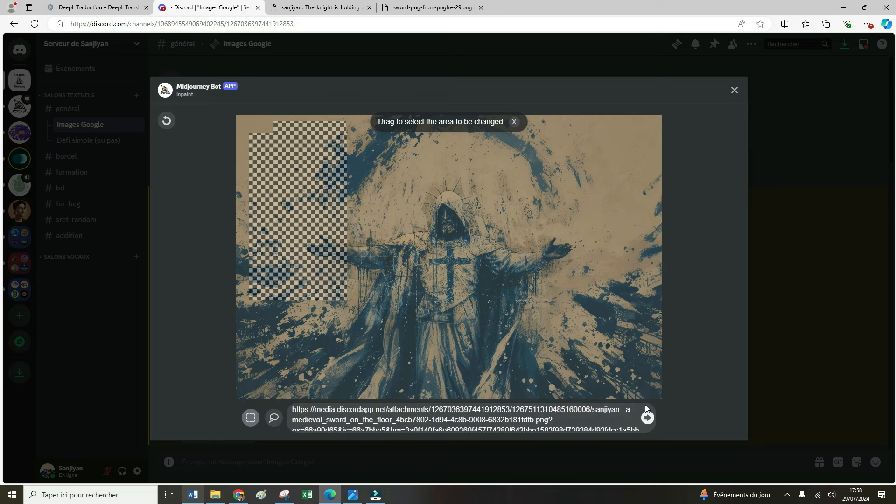
{"action": "left_click", "coordinate": [647, 414]}
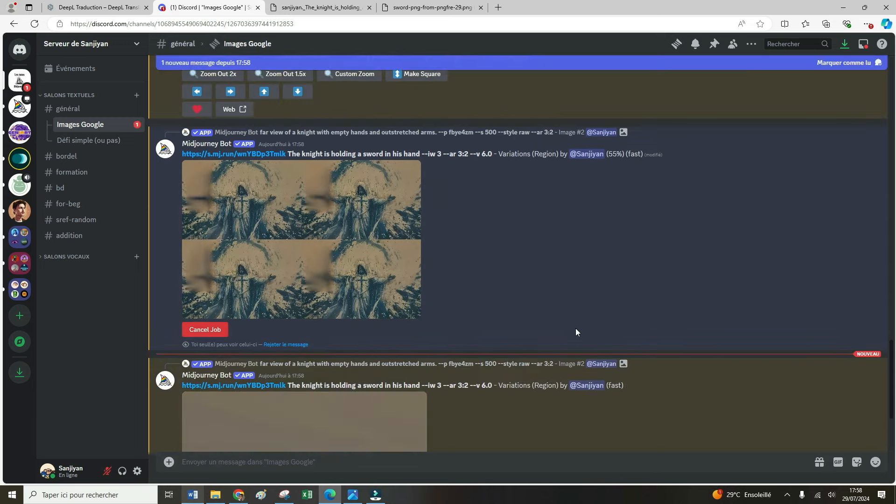
Step: Review the two new knight variation grids enlarged and open them in the browser at full size
{"action": "scroll", "coordinate": [575, 328], "scroll_direction": "down", "scroll_amount": 3}
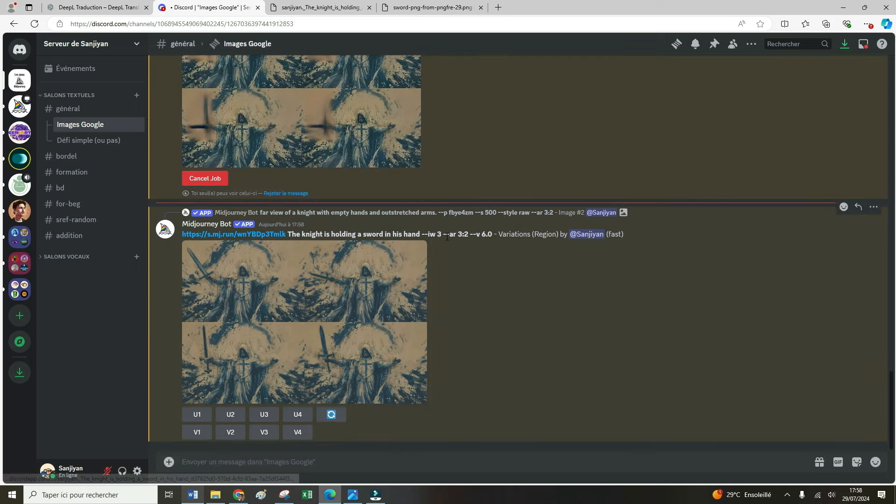
{"action": "left_click", "coordinate": [373, 321]}
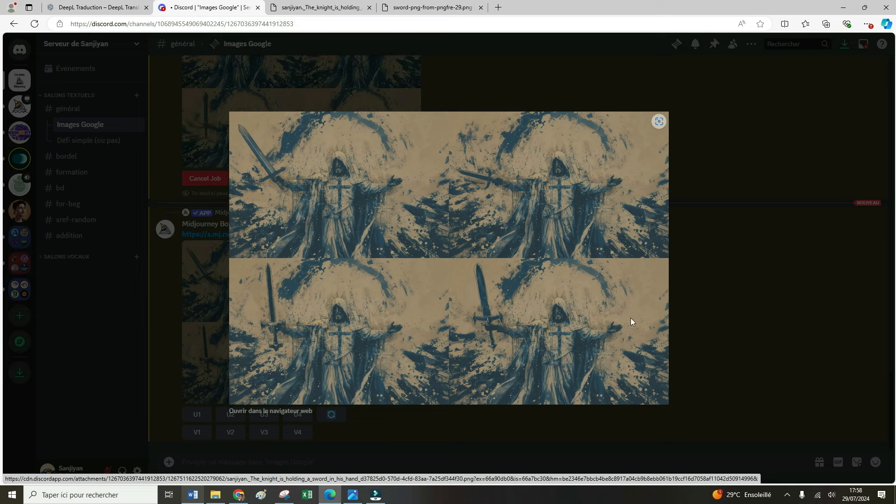
{"action": "left_click", "coordinate": [737, 352]}
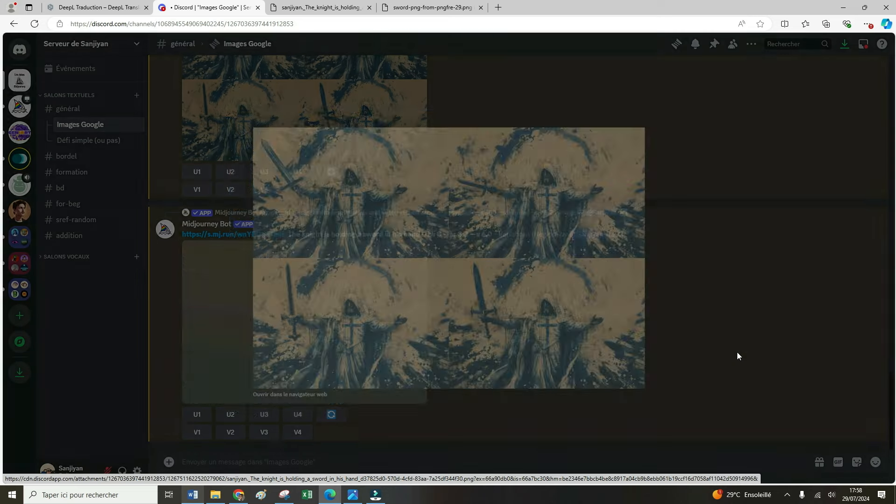
{"action": "left_click", "coordinate": [329, 320]}
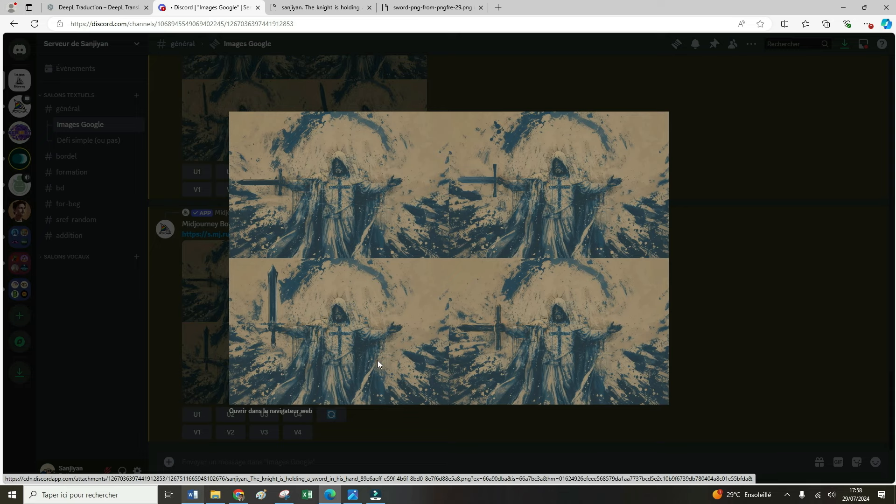
{"action": "left_click", "coordinate": [701, 359]}
{"action": "scroll", "coordinate": [518, 332], "scroll_direction": "up", "scroll_amount": 4}
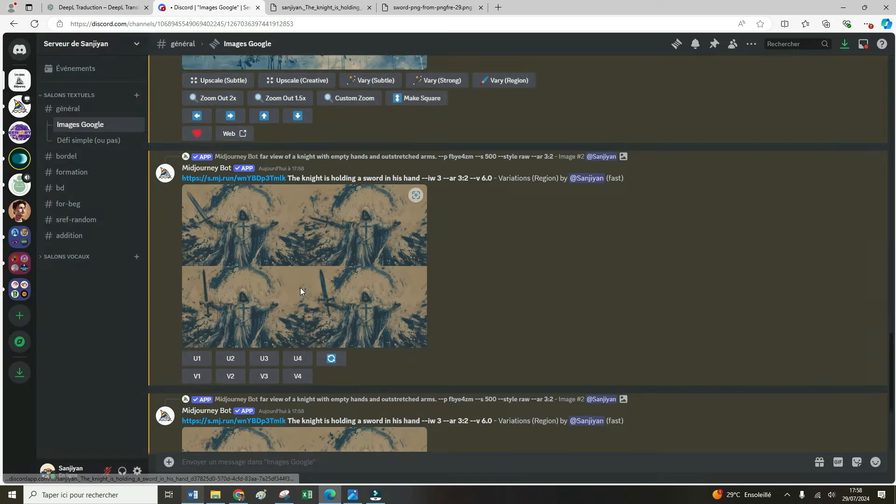
{"action": "left_click", "coordinate": [301, 287]}
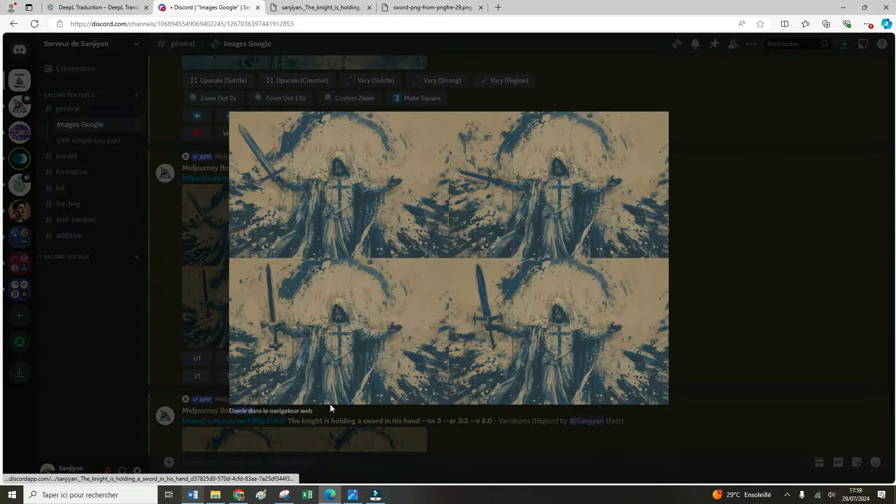
{"action": "left_click", "coordinate": [283, 411]}
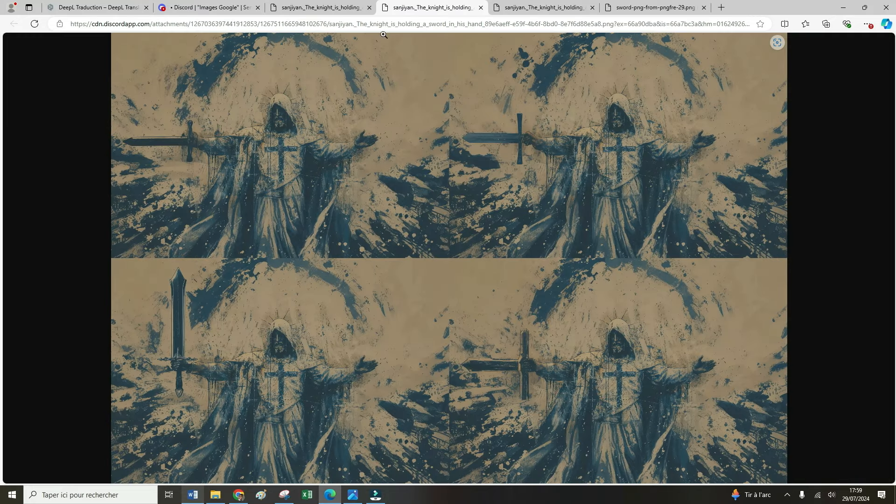
Step: Examine the swords in the upper and lower images of the second new knight grid up close
{"action": "left_click", "coordinate": [227, 157]}
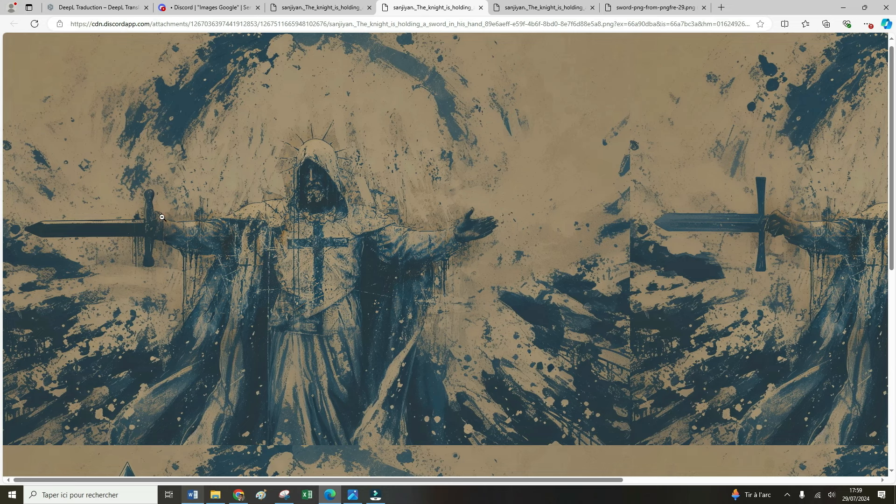
{"action": "left_click", "coordinate": [196, 232]}
{"action": "left_click", "coordinate": [175, 298]}
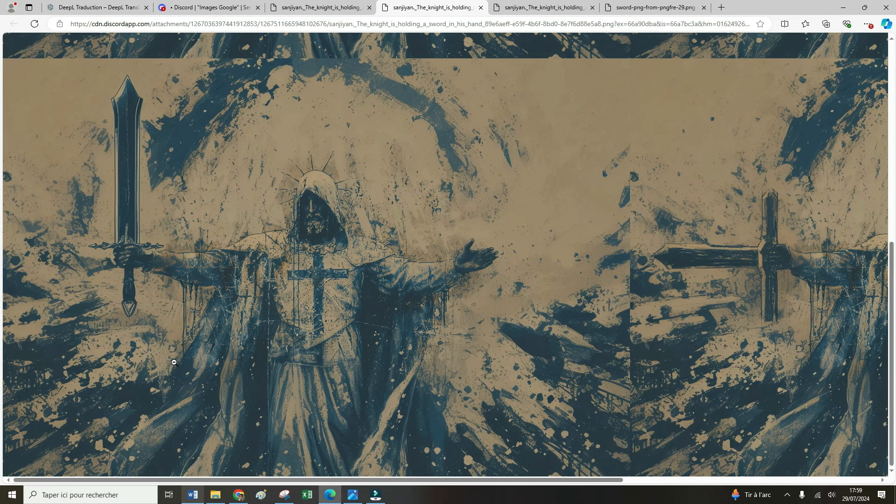
{"action": "scroll", "coordinate": [126, 174], "scroll_direction": "up", "scroll_amount": 1}
{"action": "left_click", "coordinate": [270, 300]}
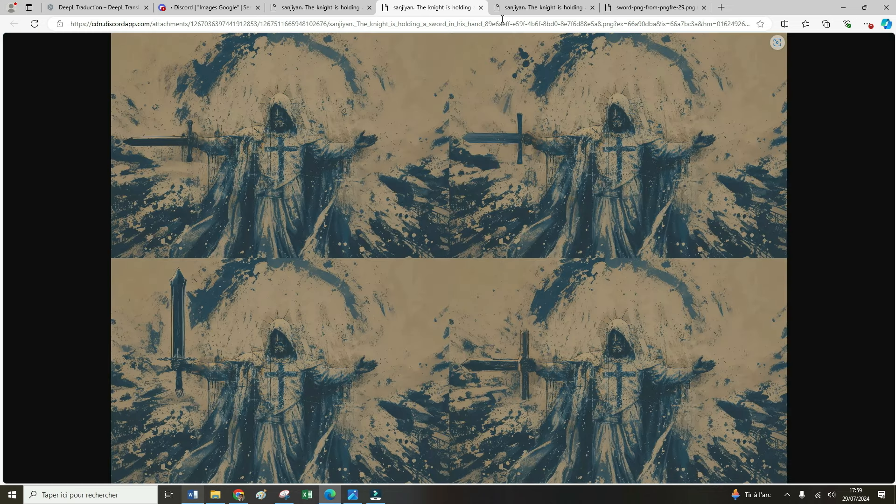
Step: Compare the earlier grid made from the Google sword image with the new style-matched knight grid
{"action": "key", "text": "ctrl+Tab"}
{"action": "left_click", "coordinate": [224, 132]}
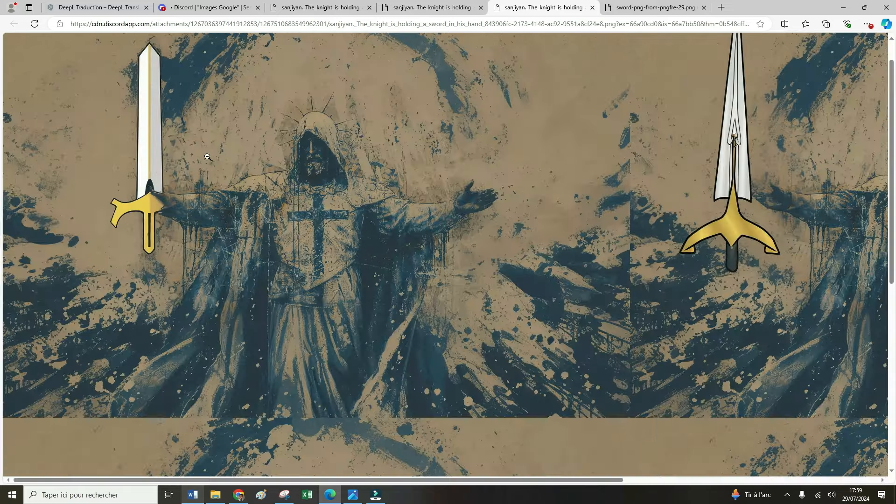
{"action": "scroll", "coordinate": [216, 158], "scroll_direction": "up", "scroll_amount": 1}
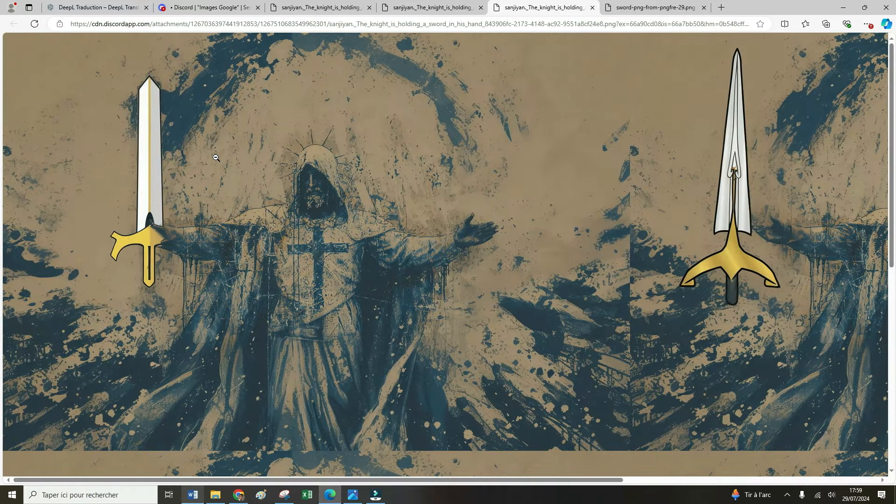
{"action": "left_click", "coordinate": [407, 6]}
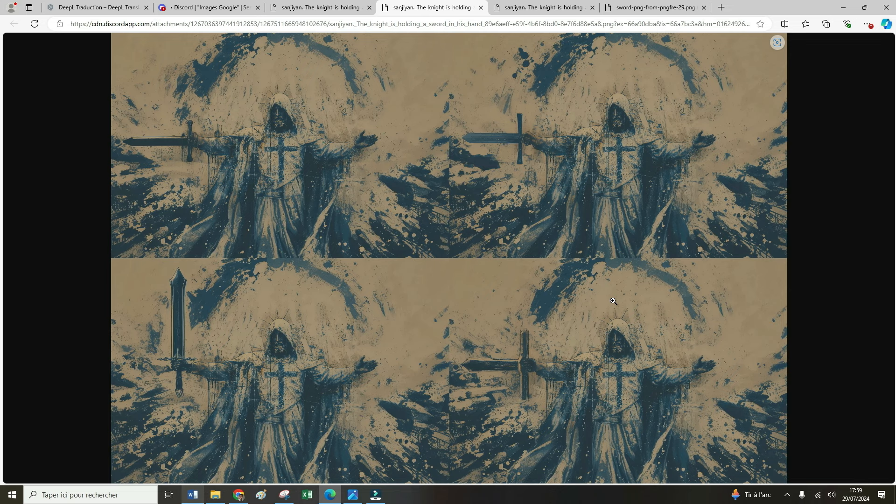
{"action": "left_click", "coordinate": [261, 109]}
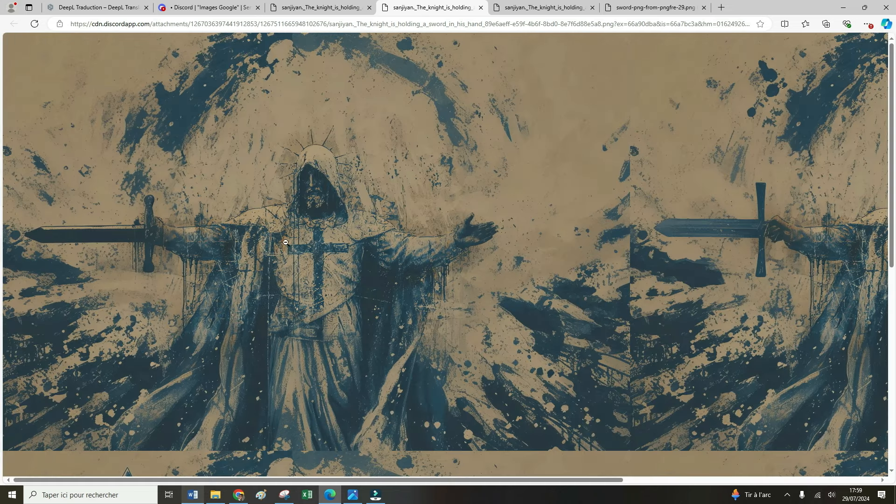
{"action": "left_click", "coordinate": [373, 322]}
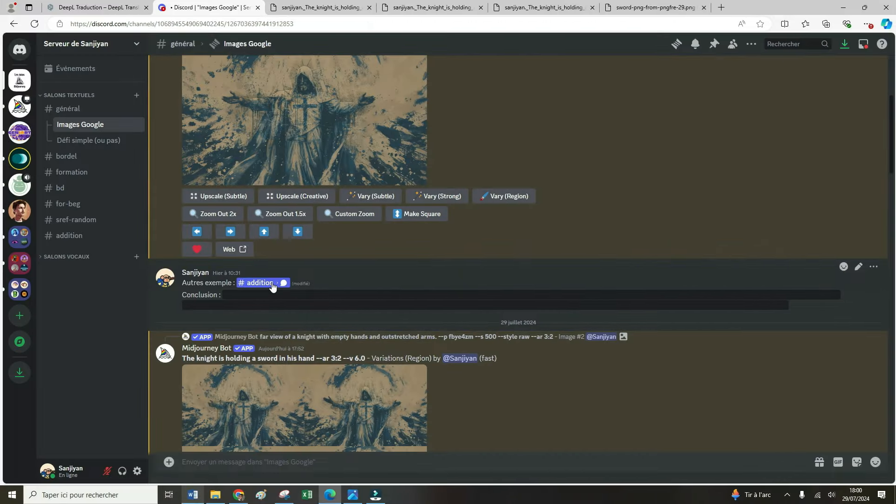
Step: Go to the addition channel from the other-example link and view the hourglass and blonde girl image enlarged
{"action": "left_click", "coordinate": [272, 282]}
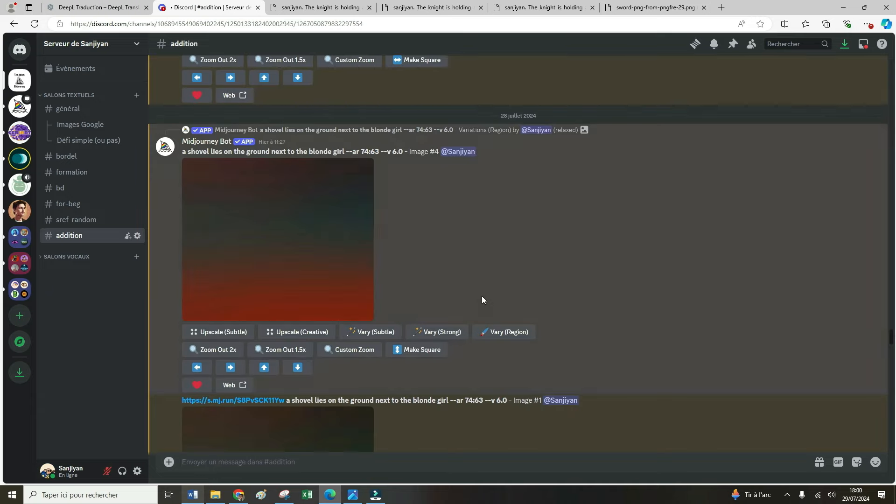
{"action": "scroll", "coordinate": [580, 298], "scroll_direction": "down", "scroll_amount": 1}
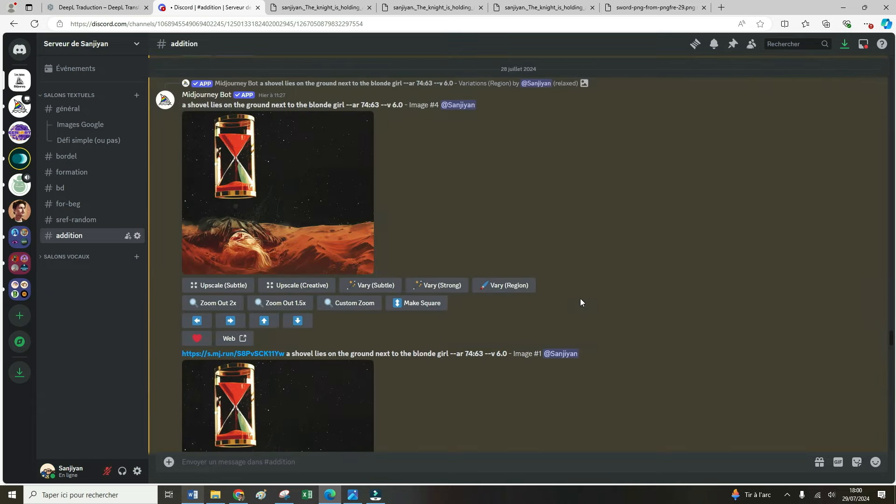
{"action": "scroll", "coordinate": [583, 296], "scroll_direction": "up", "scroll_amount": 2}
{"action": "scroll", "coordinate": [583, 297], "scroll_direction": "down", "scroll_amount": 1}
{"action": "left_click", "coordinate": [309, 268]}
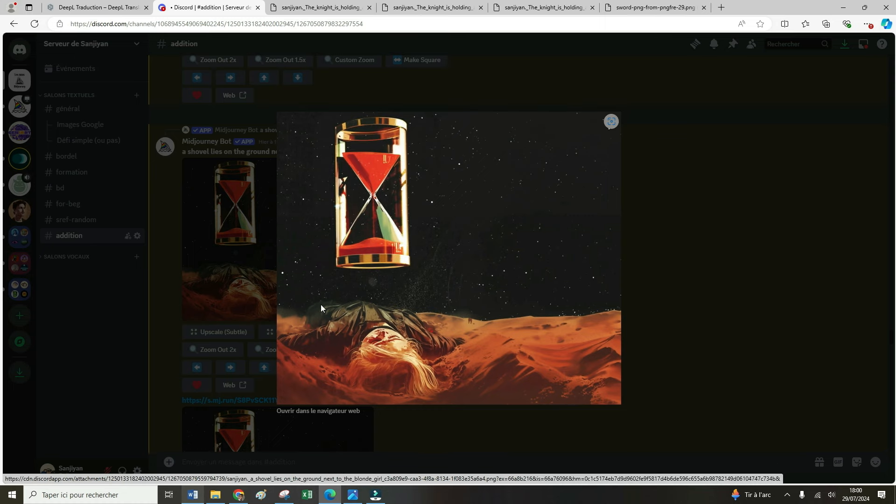
{"action": "left_click", "coordinate": [723, 361]}
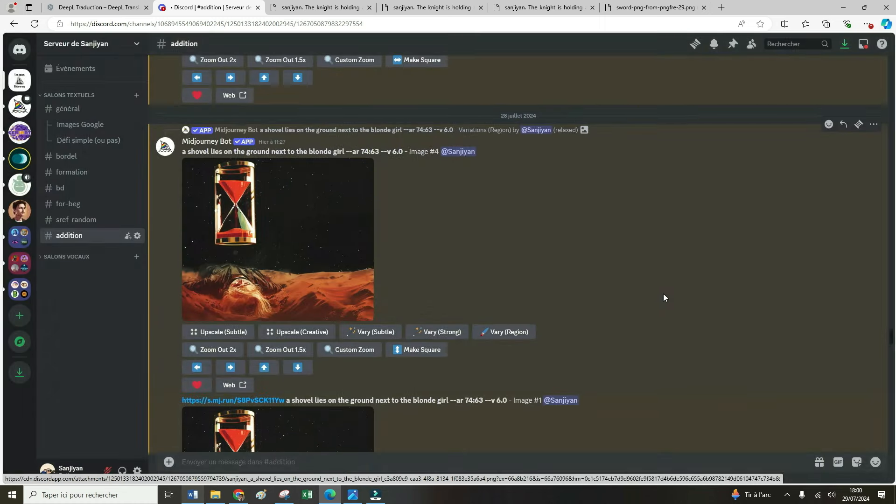
Step: View the shovel reference image behind the prompt's link, and the variation generated from it enlarged
{"action": "scroll", "coordinate": [661, 292], "scroll_direction": "down", "scroll_amount": 1}
{"action": "scroll", "coordinate": [661, 294], "scroll_direction": "down", "scroll_amount": 2}
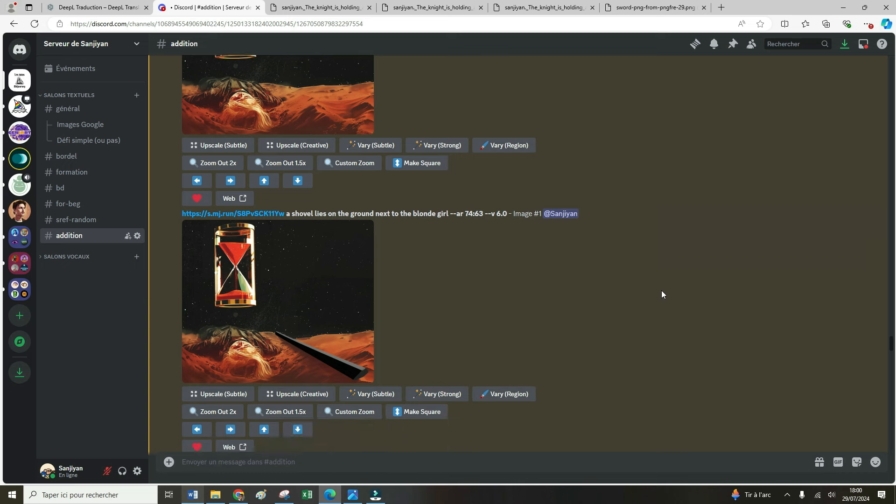
{"action": "left_click", "coordinate": [256, 216]}
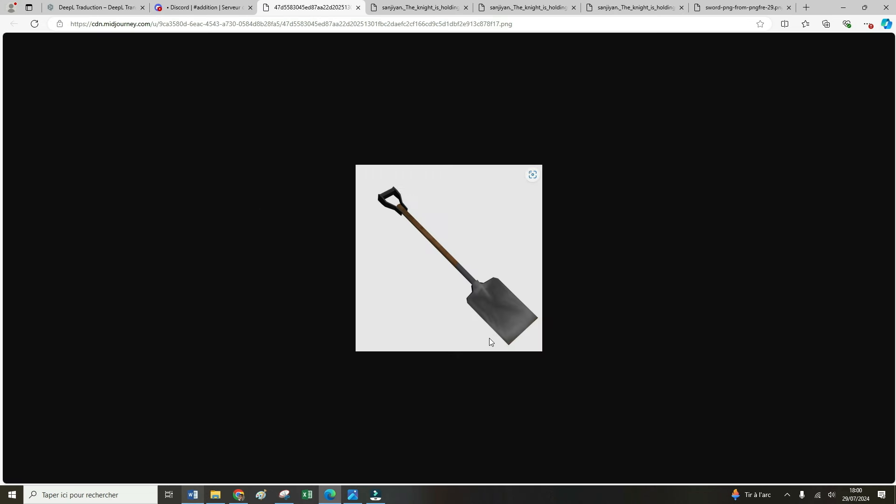
{"action": "left_click", "coordinate": [201, 8]}
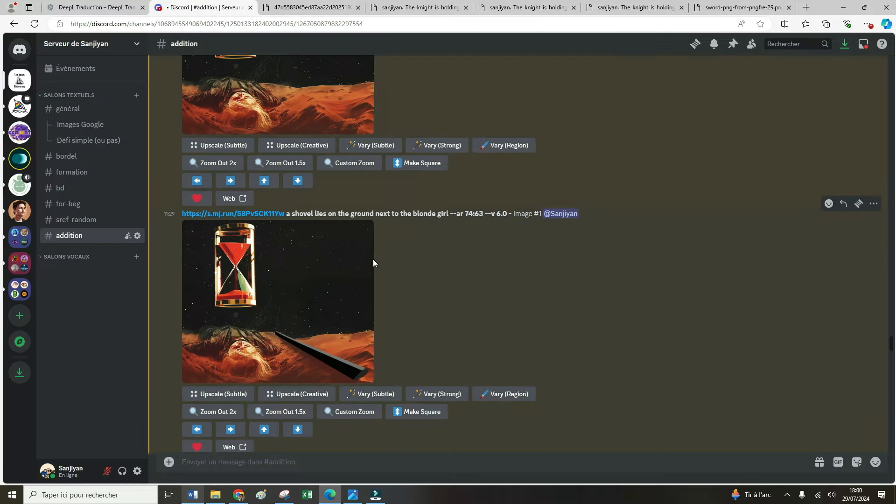
{"action": "left_click", "coordinate": [315, 282]}
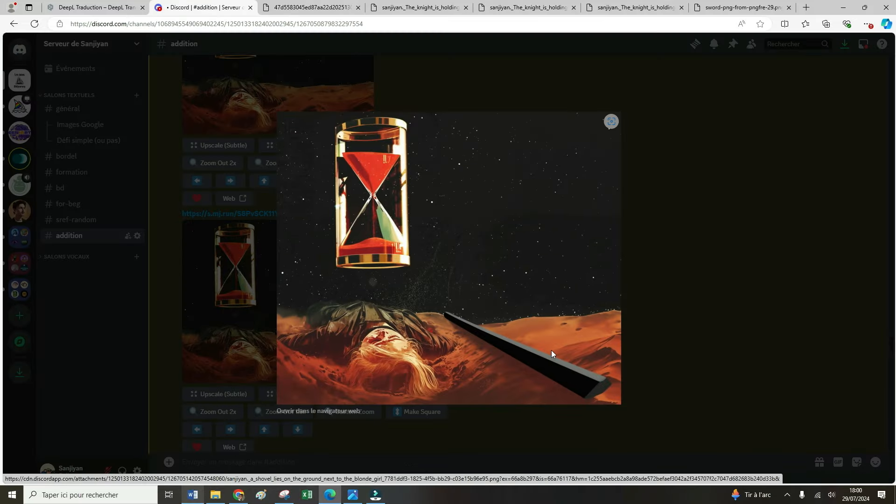
{"action": "left_click", "coordinate": [731, 358]}
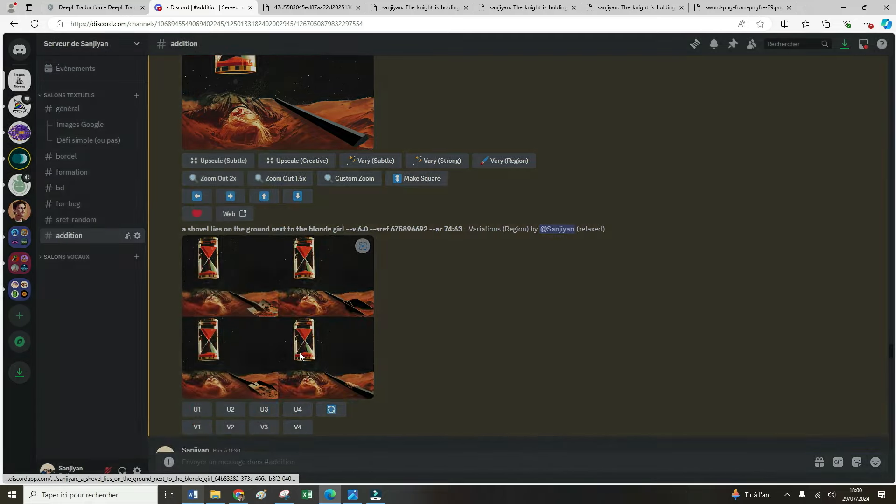
Step: Open the shovel variation grid made with --sref 675896692 in the browser, inspect its four shovels up close, and return to the channel
{"action": "left_click", "coordinate": [301, 357]}
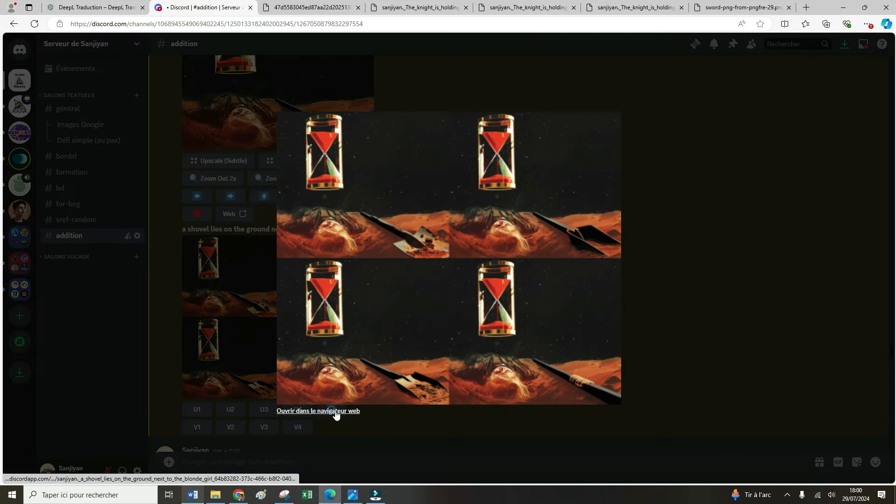
{"action": "left_click", "coordinate": [335, 411]}
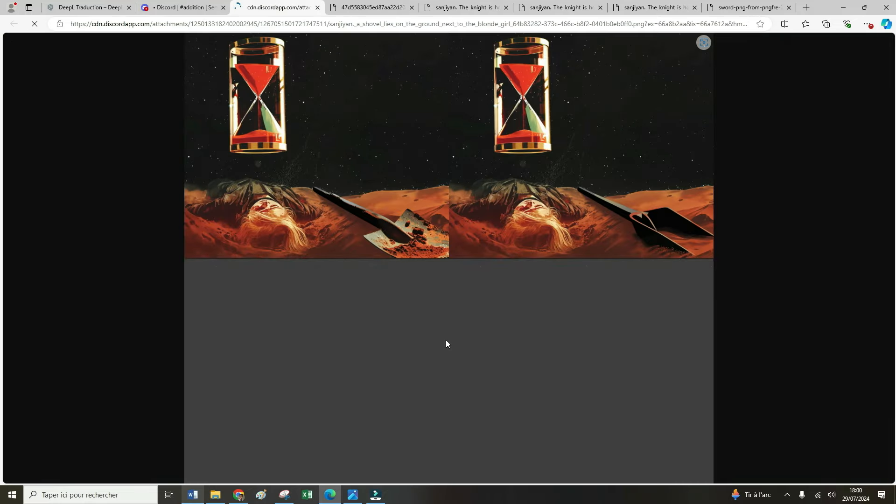
{"action": "left_click", "coordinate": [623, 239]}
{"action": "scroll", "coordinate": [672, 218], "scroll_direction": "up", "scroll_amount": 1}
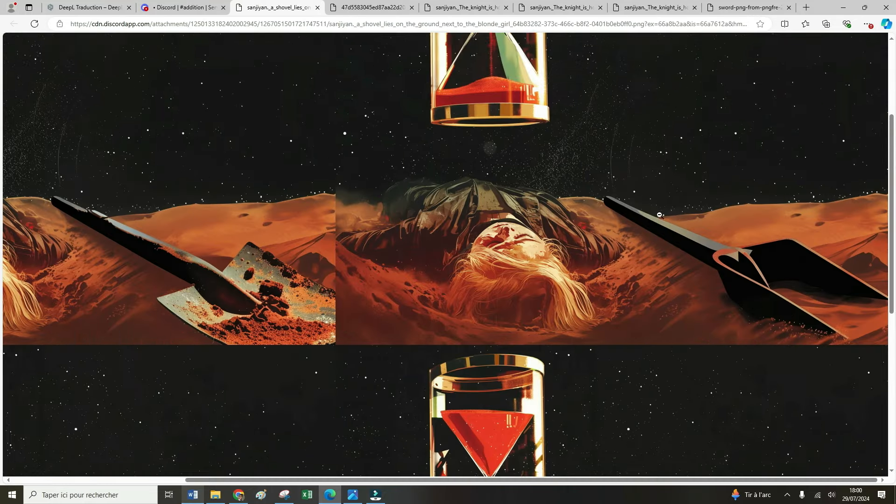
{"action": "left_click", "coordinate": [147, 272]}
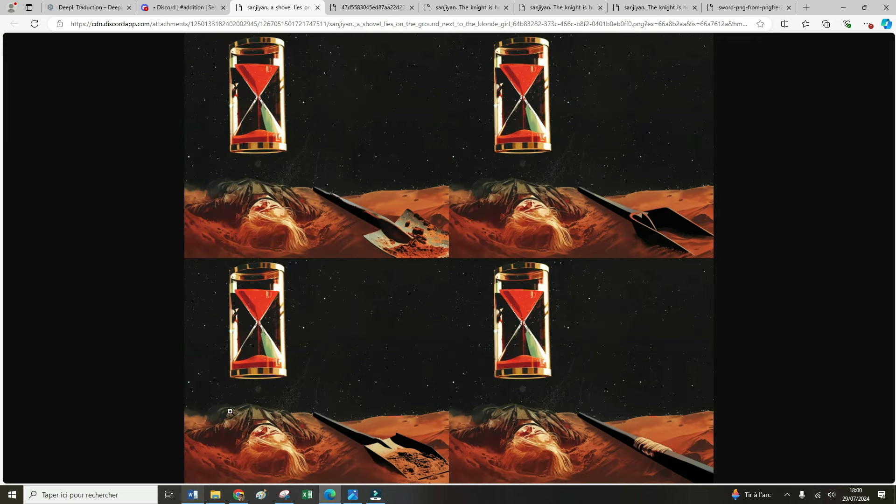
{"action": "left_click", "coordinate": [573, 434]}
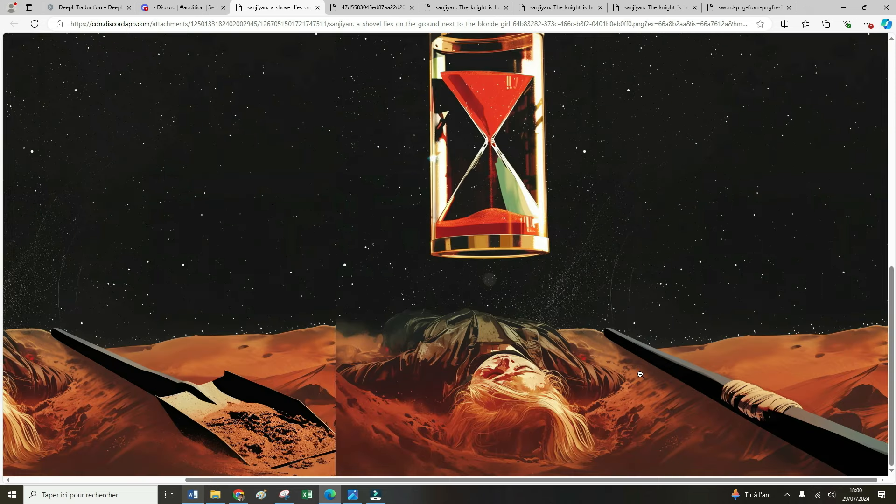
{"action": "left_click", "coordinate": [127, 360]}
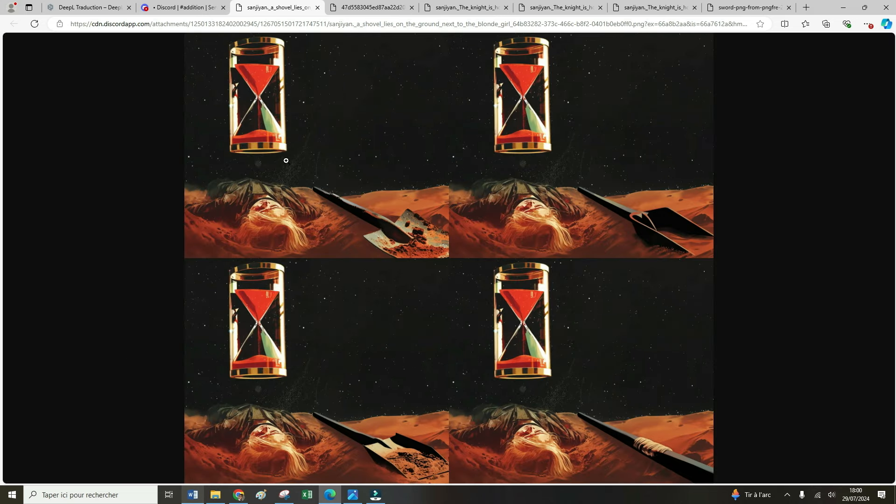
{"action": "left_click", "coordinate": [185, 8]}
{"action": "left_click", "coordinate": [669, 347]}
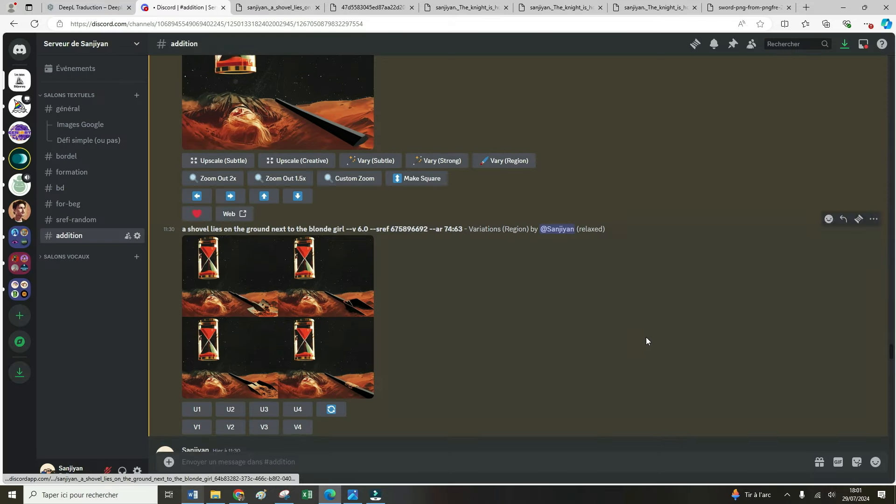
Step: View the style-matched shovel image enlarged, followed by the image #1 generated from it beside the blonde girl
{"action": "scroll", "coordinate": [646, 340], "scroll_direction": "down", "scroll_amount": 5}
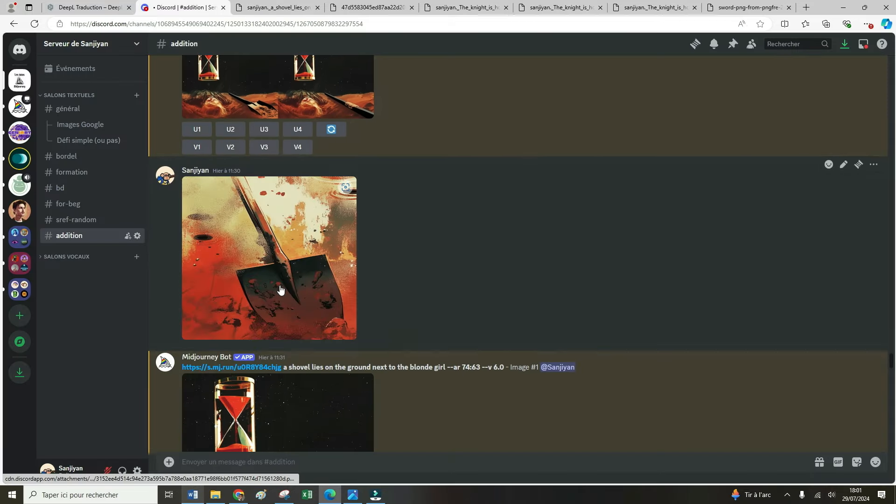
{"action": "left_click", "coordinate": [285, 291]}
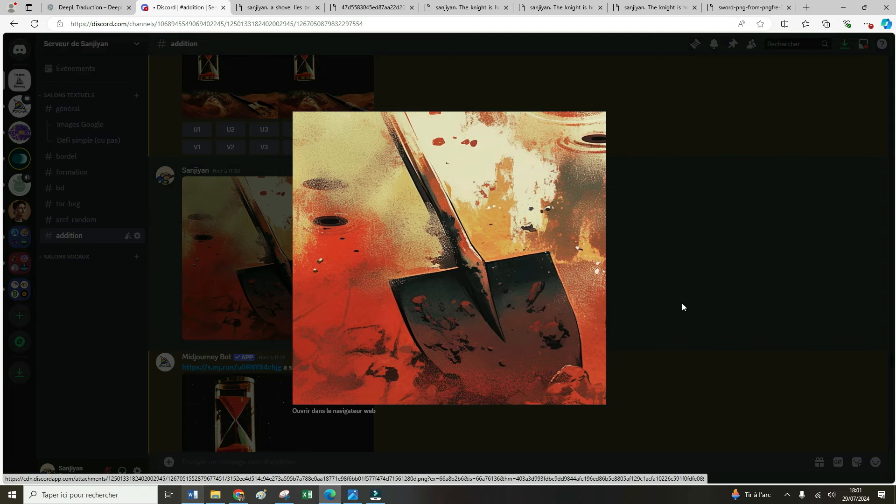
{"action": "left_click", "coordinate": [681, 304]}
{"action": "scroll", "coordinate": [579, 311], "scroll_direction": "down", "scroll_amount": 4}
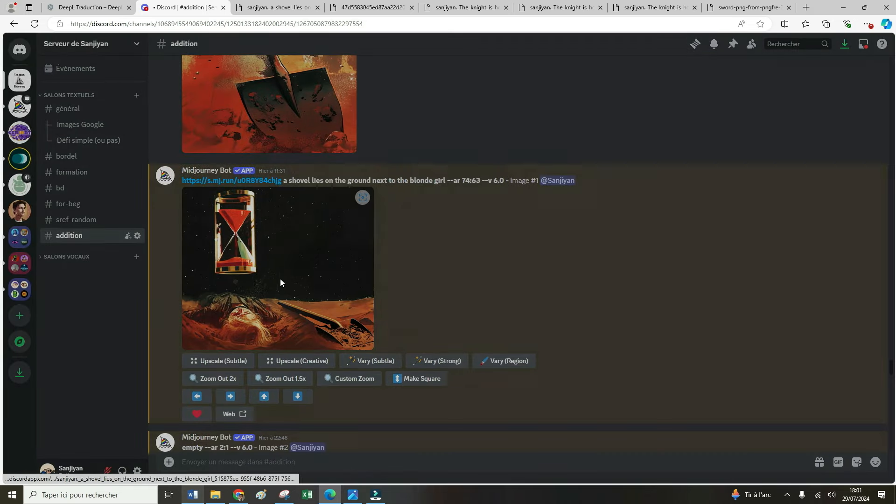
{"action": "left_click", "coordinate": [280, 279]}
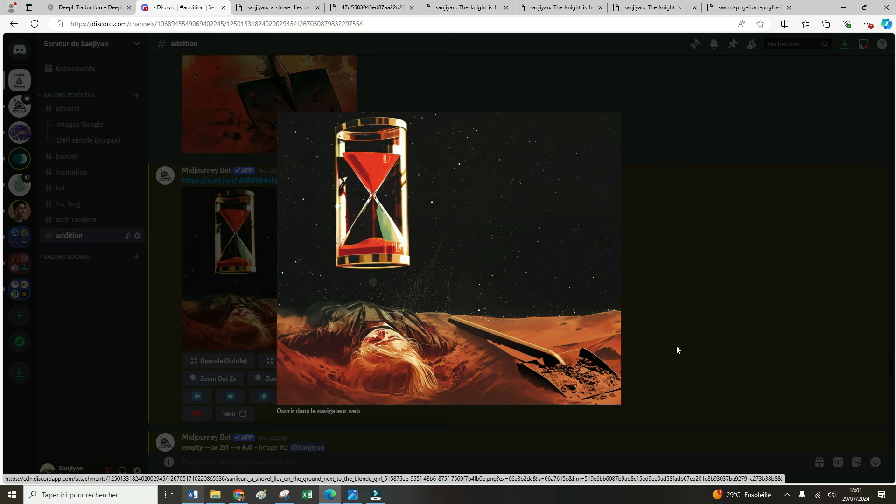
{"action": "left_click", "coordinate": [677, 346]}
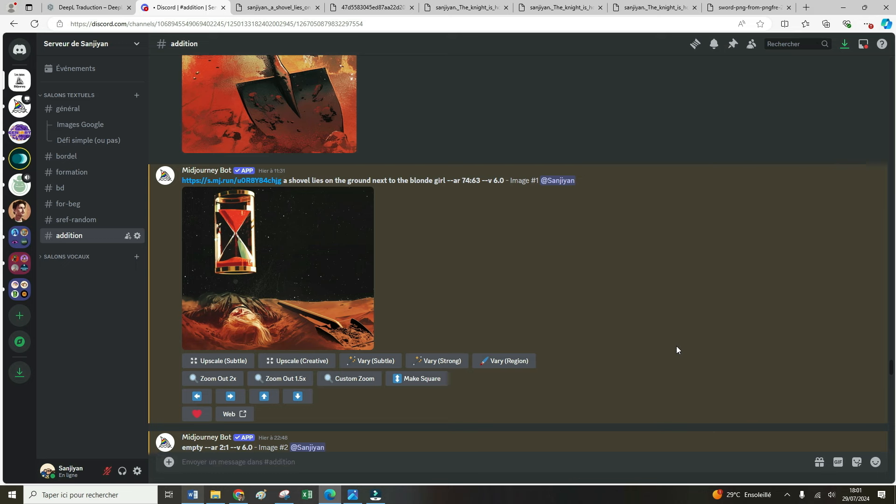
Step: Search the server's messages for "clouds" and view the image of the dark-haired man sleeping on clouds enlarged
{"action": "left_click", "coordinate": [788, 41]}
{"action": "type", "text": "clouds"}
{"action": "key", "text": "Return"}
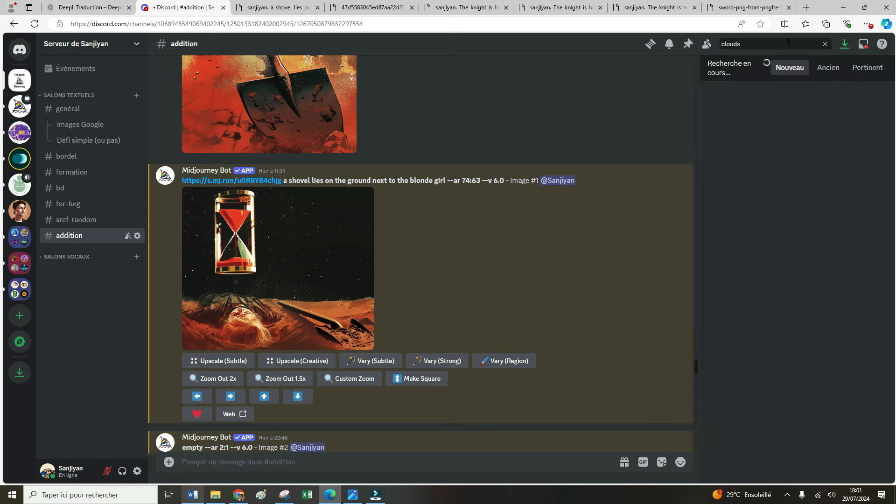
{"action": "left_click", "coordinate": [785, 335]}
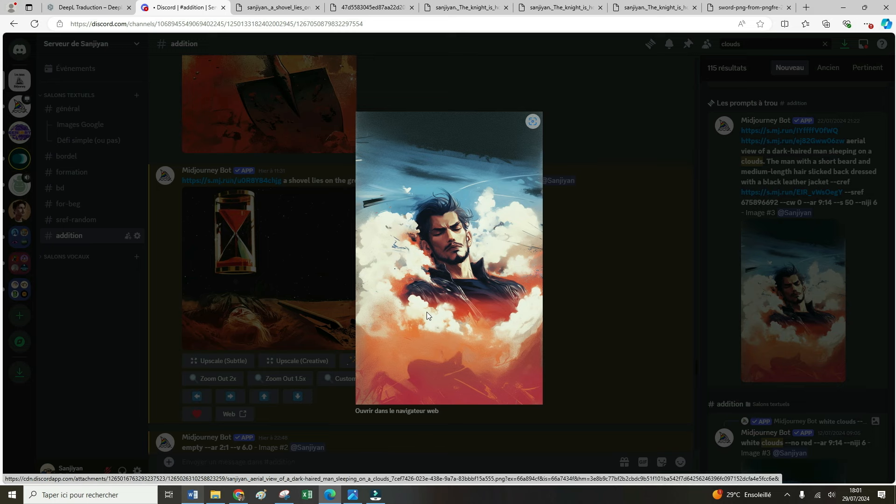
{"action": "left_click", "coordinate": [813, 290]}
Step: View the two reference images linked at the start of the sleeping man's prompt and compare them with the enlarged result
{"action": "left_click", "coordinate": [798, 143]}
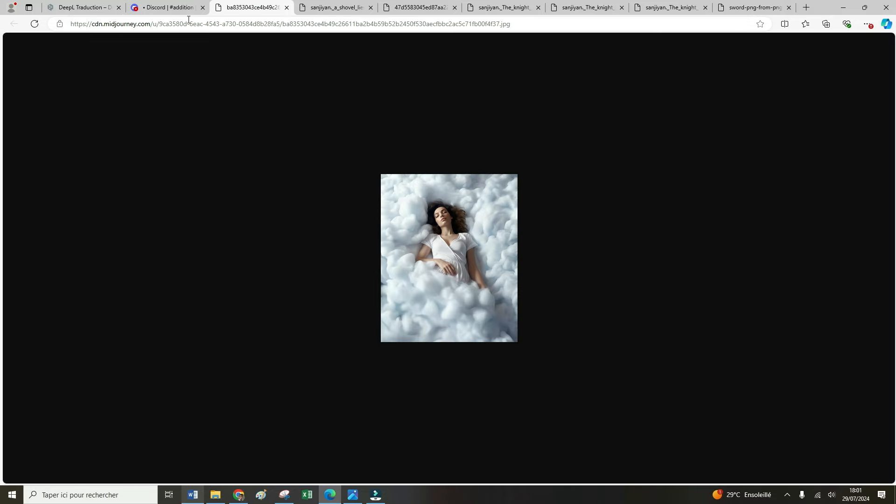
{"action": "left_click", "coordinate": [166, 7]}
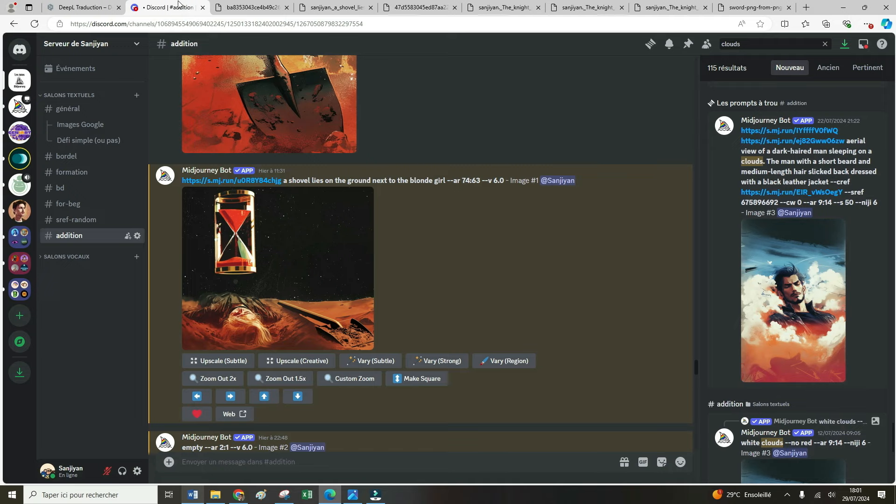
{"action": "left_click", "coordinate": [786, 130]}
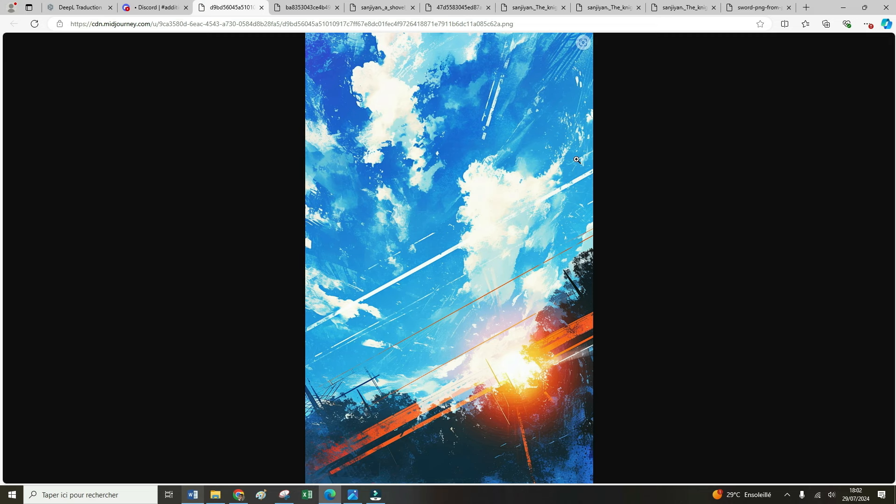
{"action": "left_click", "coordinate": [175, 7]}
{"action": "left_click", "coordinate": [783, 315]}
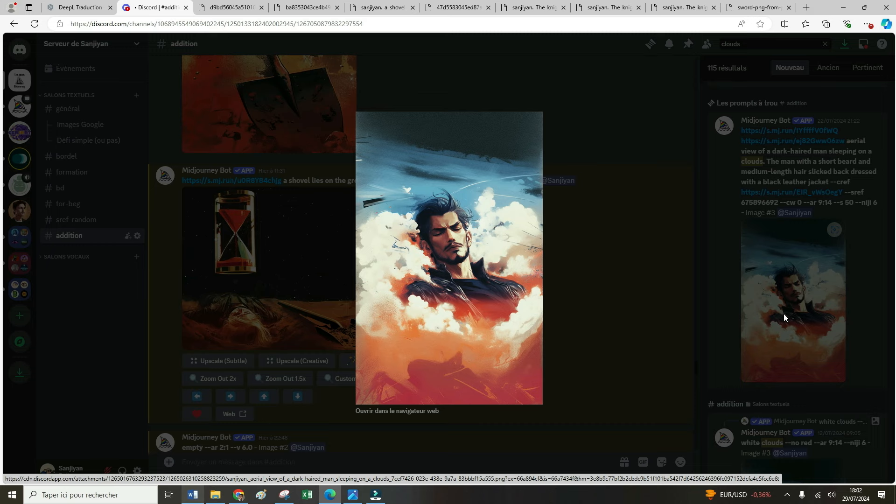
{"action": "left_click", "coordinate": [782, 314]}
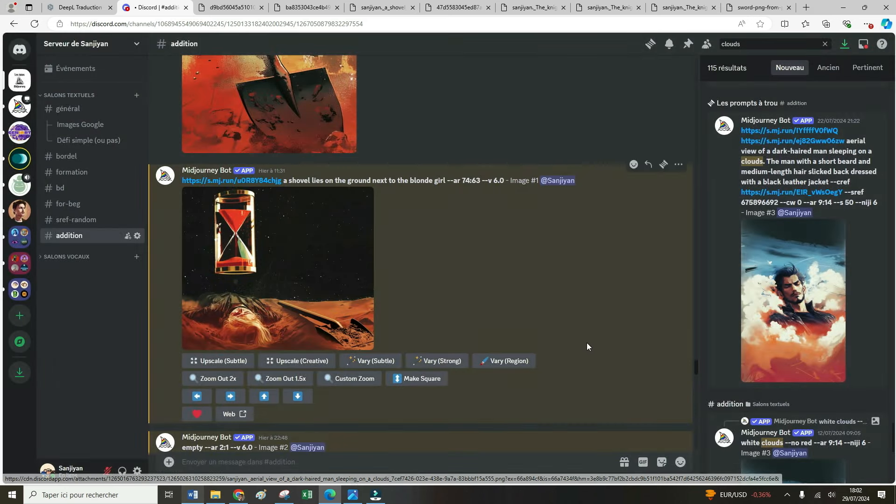
Step: Go to the Images Google thread and highlight the conclusion's passages on the --iw parameter and creating references directly on MJ
{"action": "scroll", "coordinate": [354, 198], "scroll_direction": "up", "scroll_amount": 2}
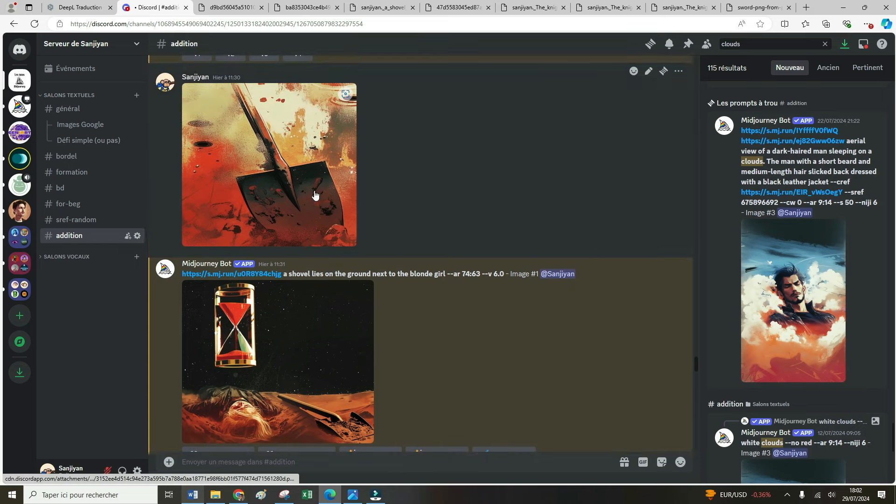
{"action": "left_click", "coordinate": [89, 125]}
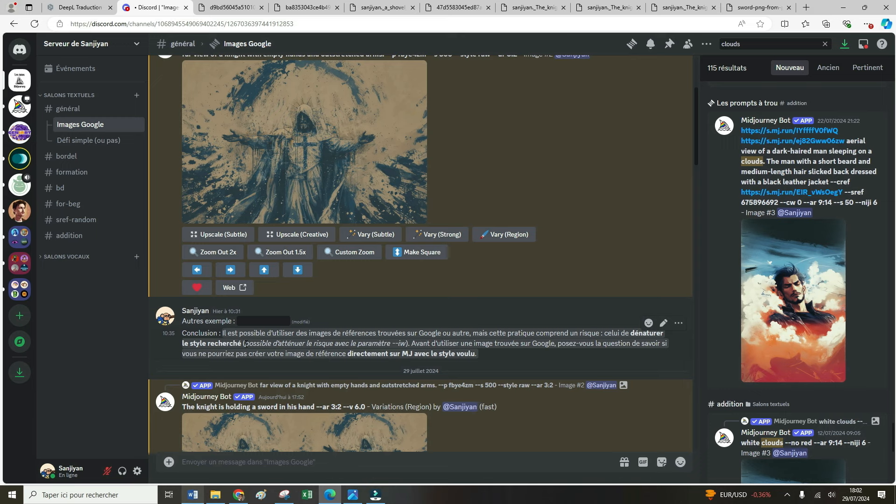
{"action": "left_click_drag", "start_coordinate": [245, 343], "coordinate": [410, 344]}
{"action": "left_click", "coordinate": [448, 340]}
{"action": "left_click_drag", "start_coordinate": [557, 343], "coordinate": [275, 354]}
{"action": "left_click", "coordinate": [274, 353]}
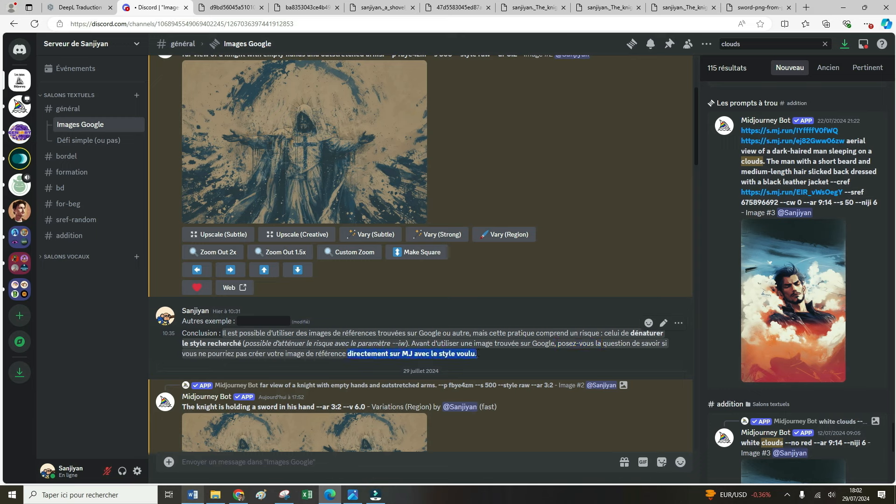